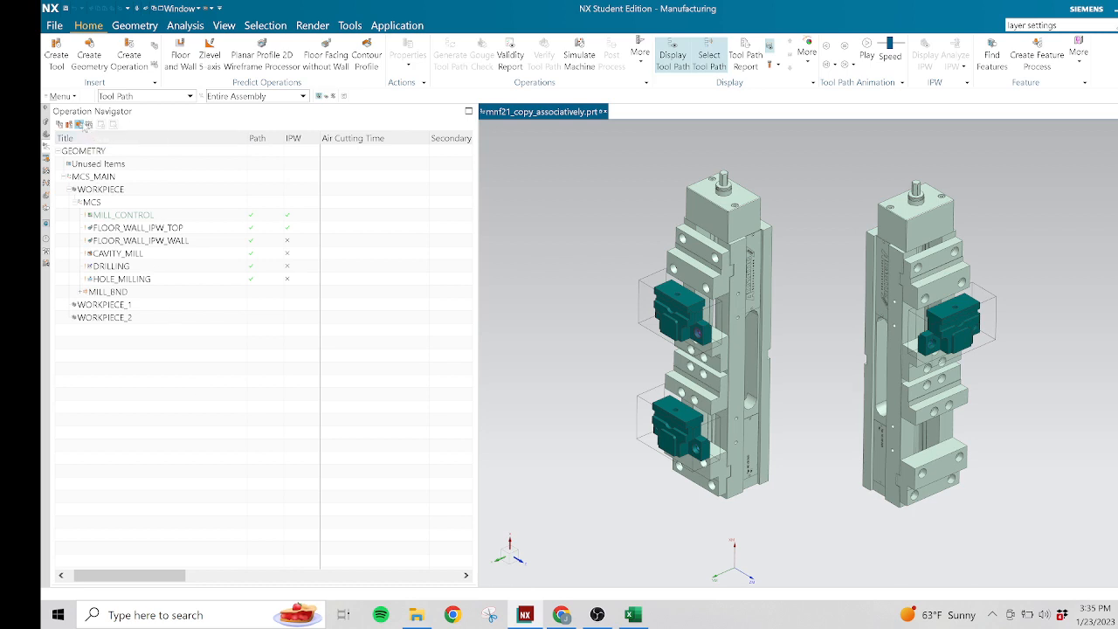
# Collapse the whole geometry tree, then expand GEOMETRY and MCS_MAIN to list the three workpieces
pyautogui.rightClick(178, 385)
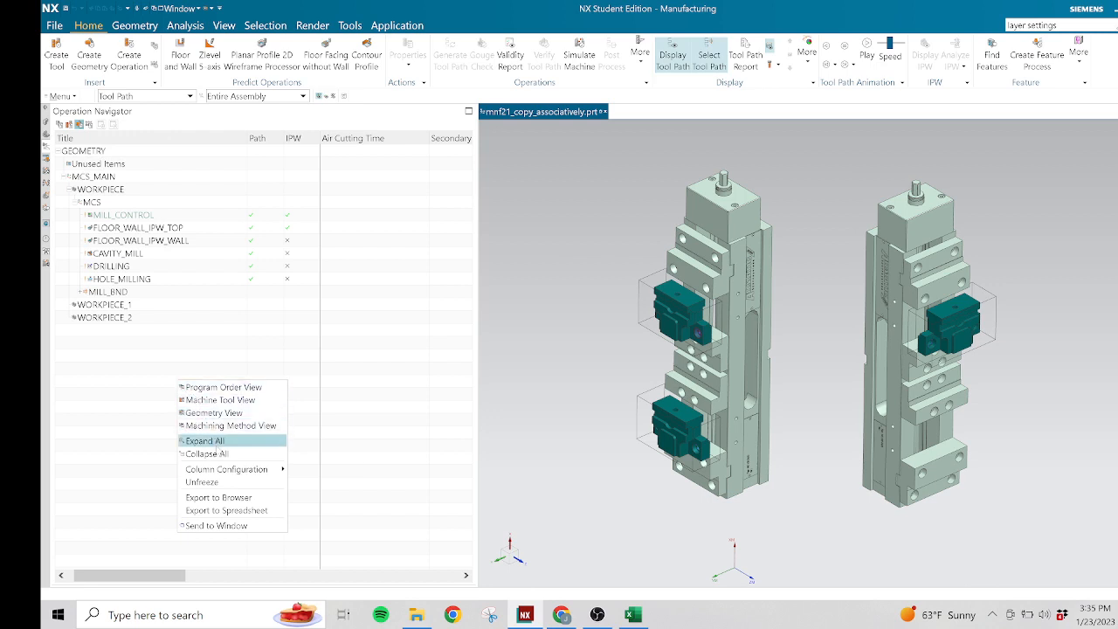
pyautogui.click(209, 454)
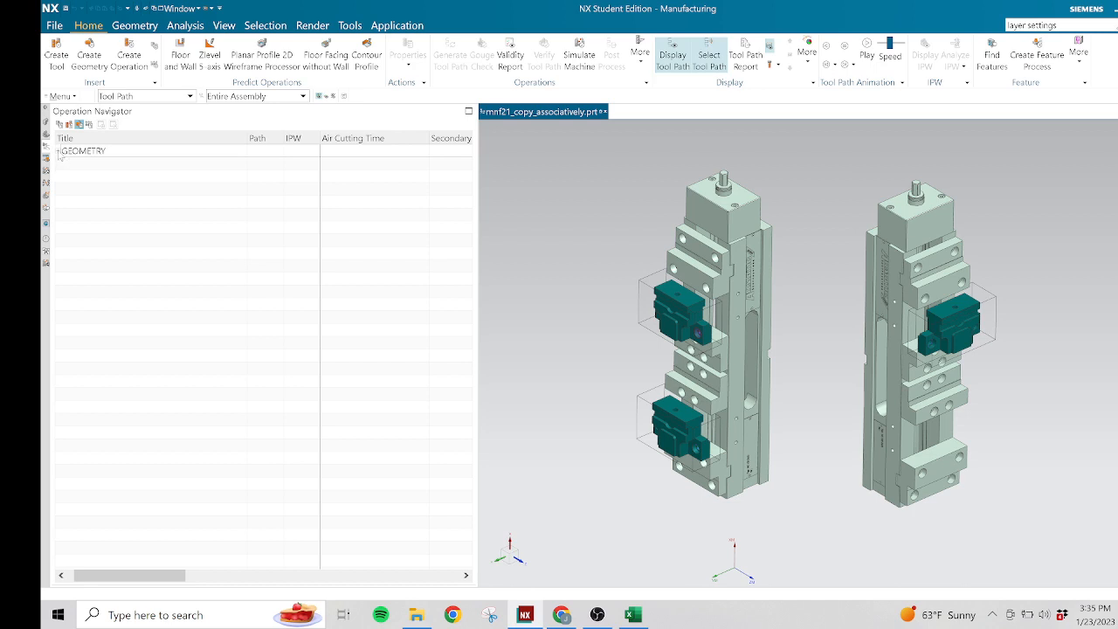
pyautogui.click(57, 152)
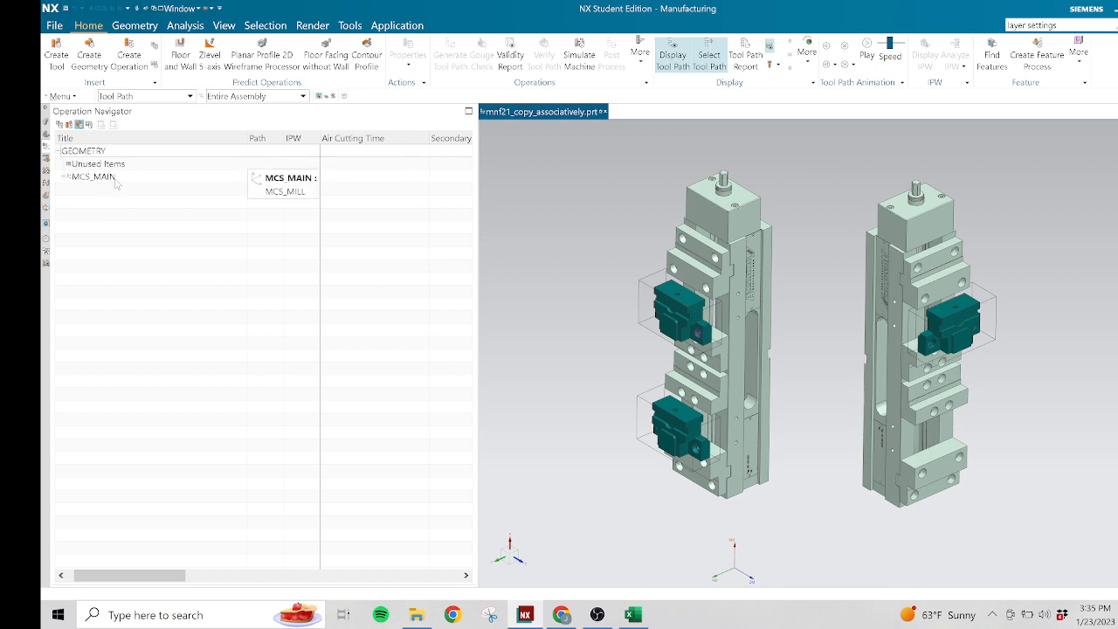
pyautogui.click(114, 181)
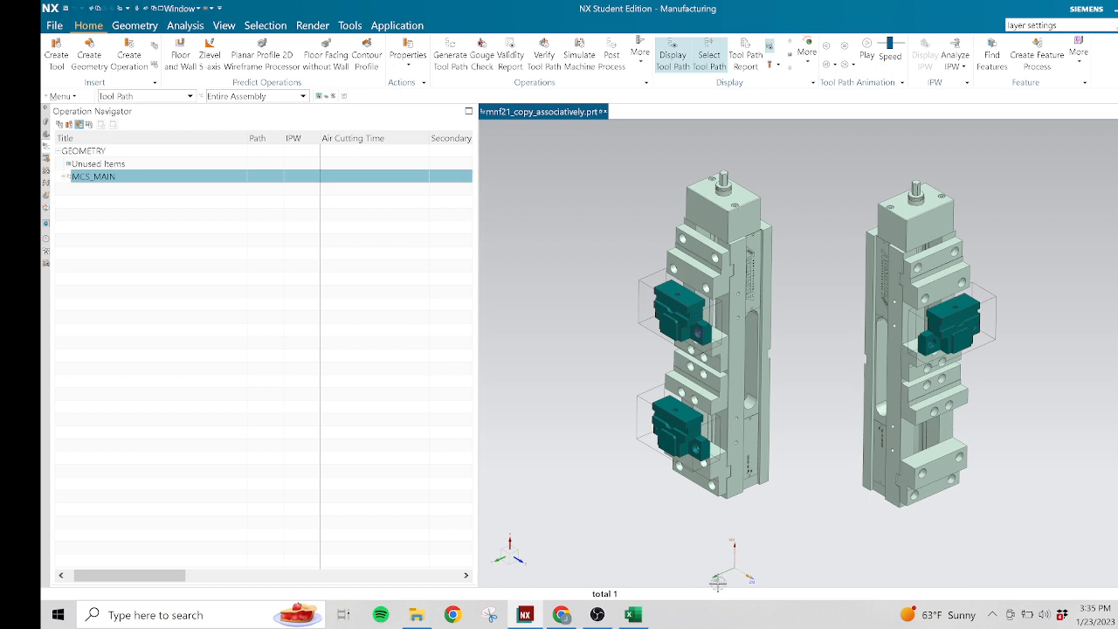
pyautogui.click(65, 177)
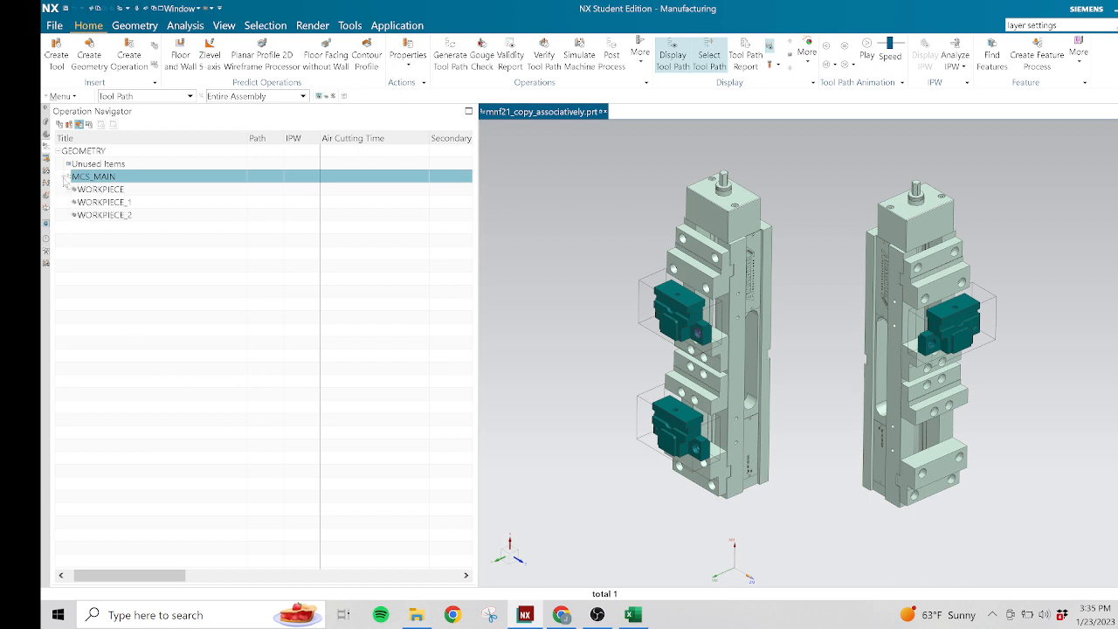
# Highlight WORKPIECE, WORKPIECE_1 and WORKPIECE_2 in turn to see which vise-mounted part each one represents
pyautogui.click(93, 194)
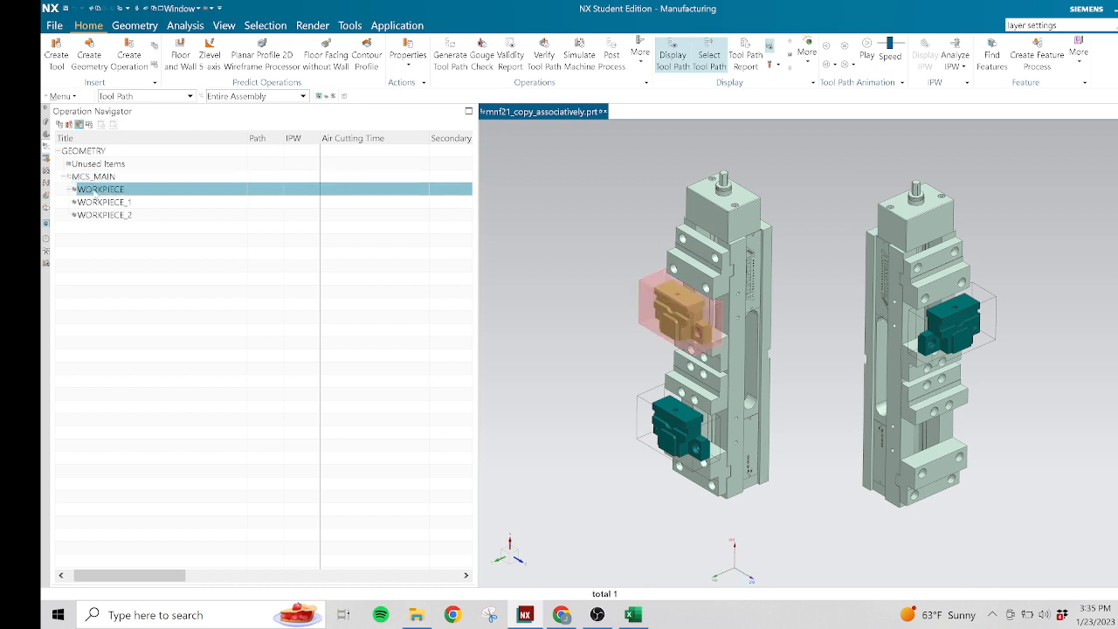
pyautogui.click(102, 205)
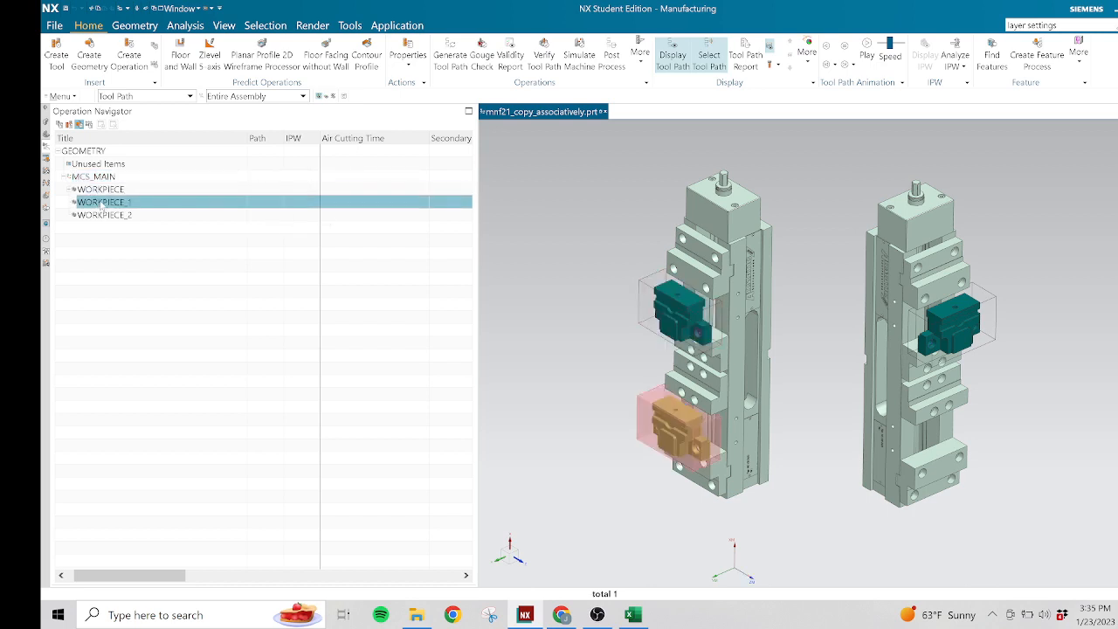
pyautogui.click(104, 191)
pyautogui.click(109, 203)
pyautogui.click(113, 216)
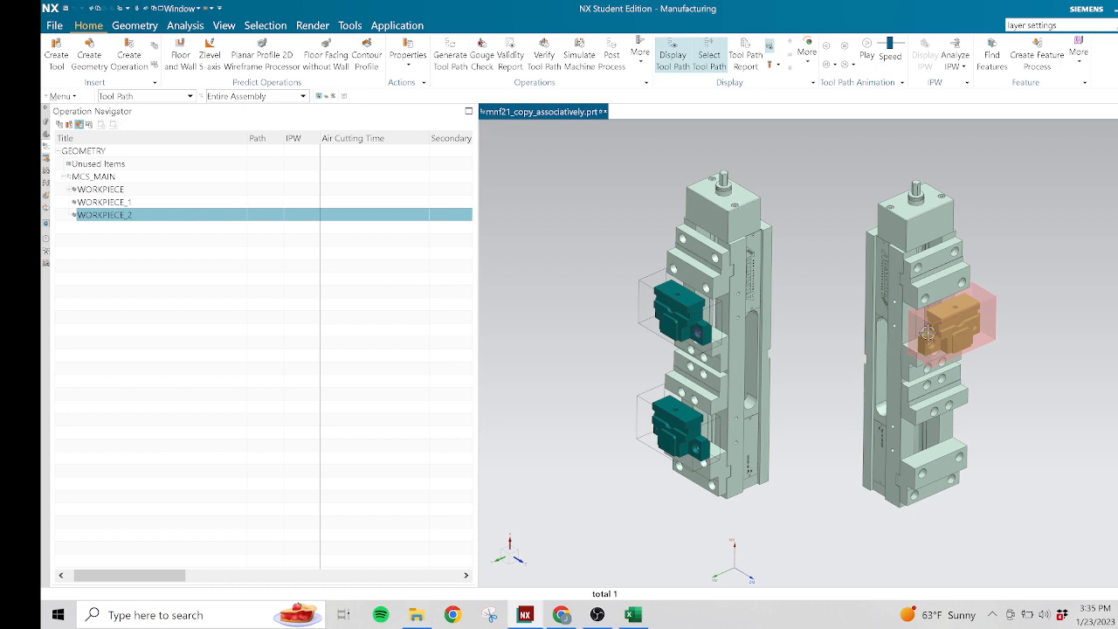
pyautogui.click(120, 256)
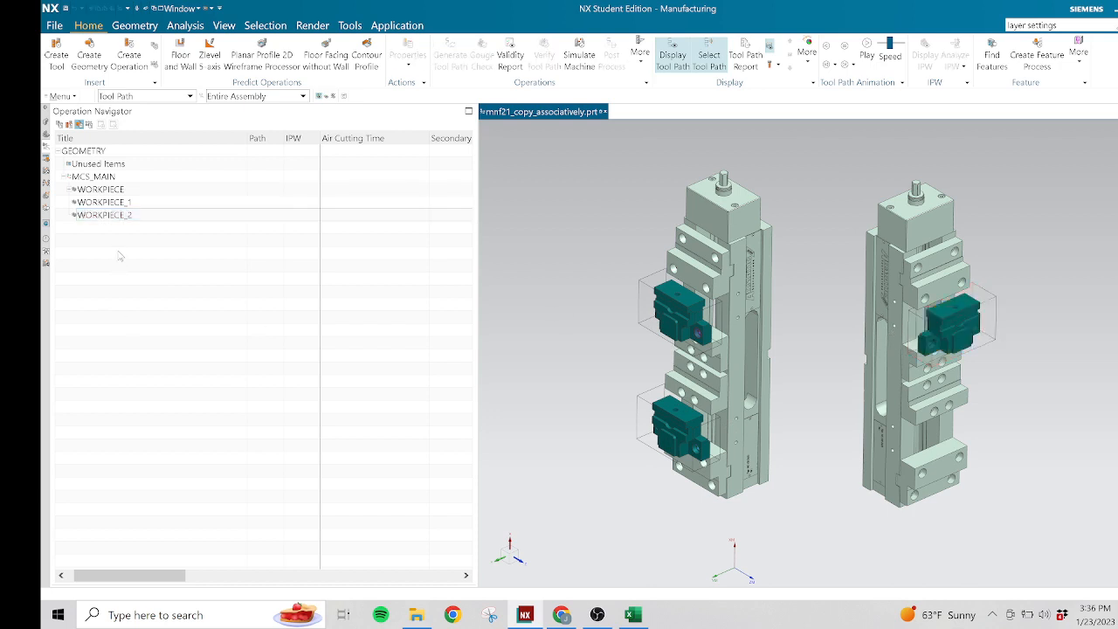
# Edit MCS_MAIN so that its purpose is Main and its fixture offset is 0
pyautogui.click(103, 180)
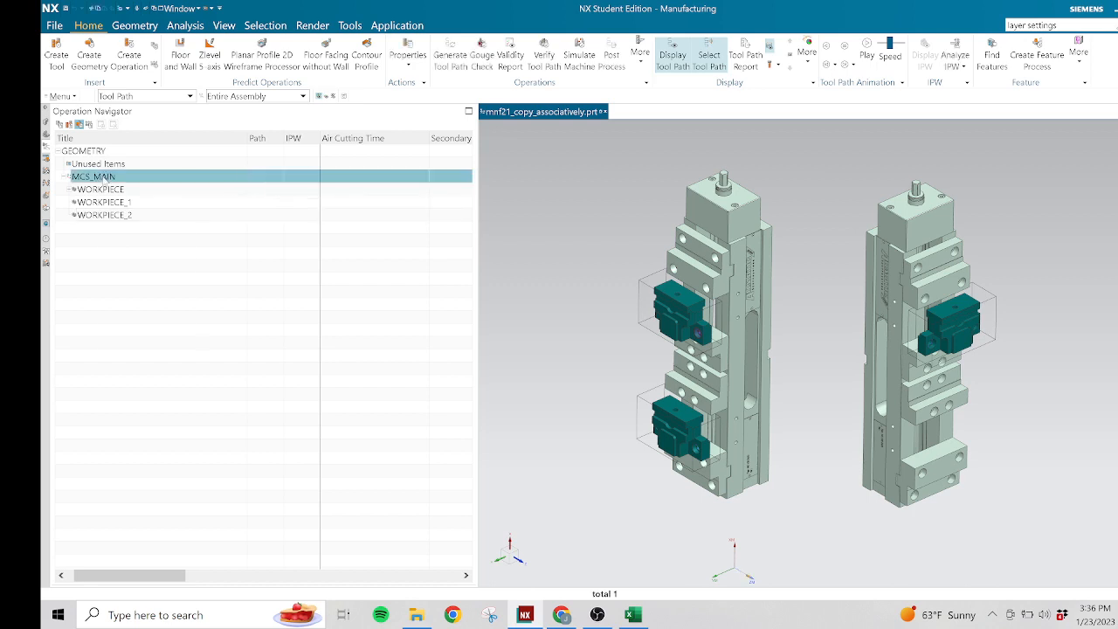
pyautogui.rightClick(103, 180)
pyautogui.click(120, 185)
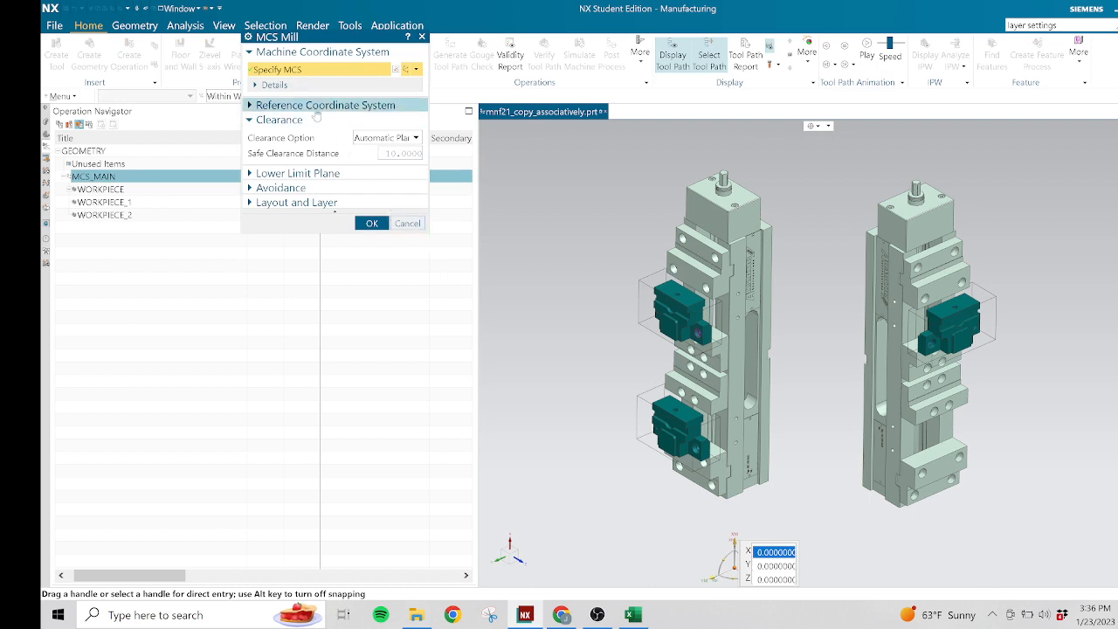
pyautogui.click(303, 87)
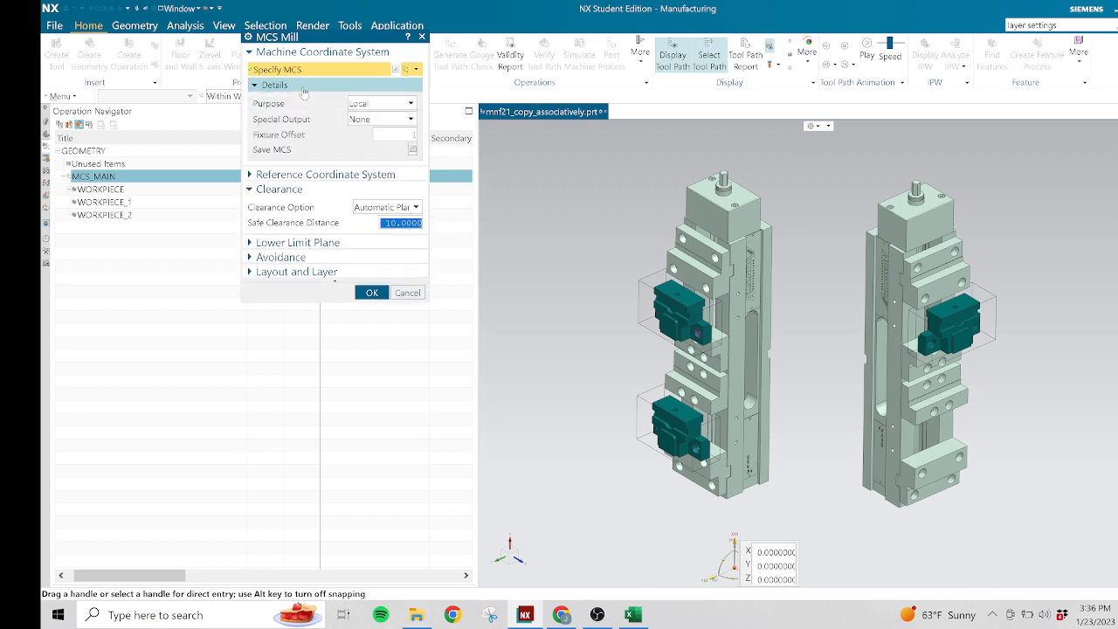
pyautogui.click(370, 104)
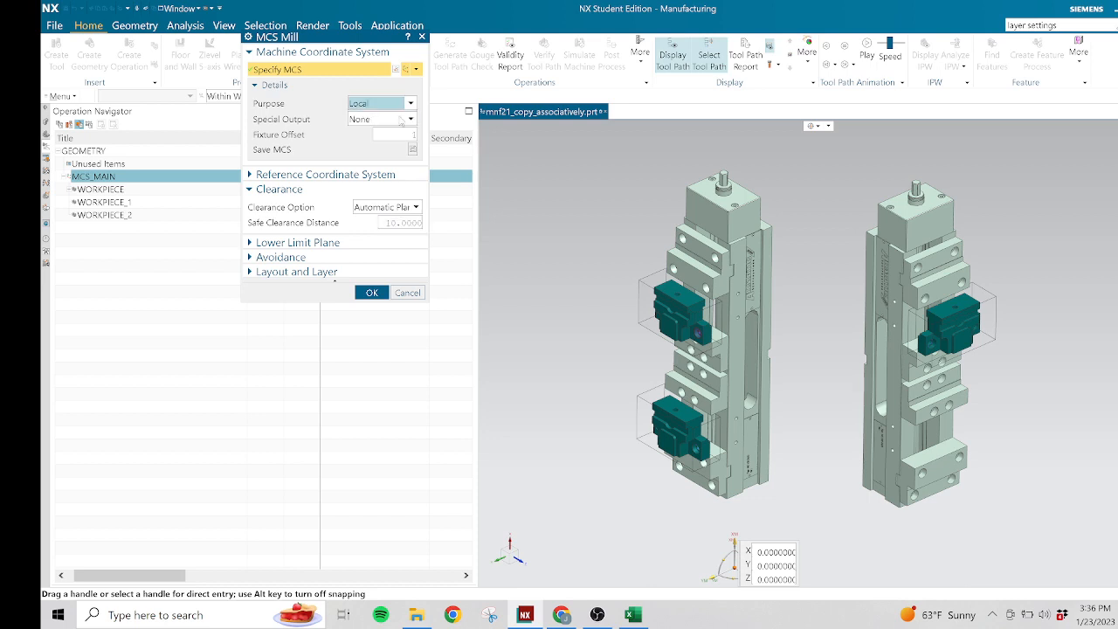
pyautogui.click(392, 129)
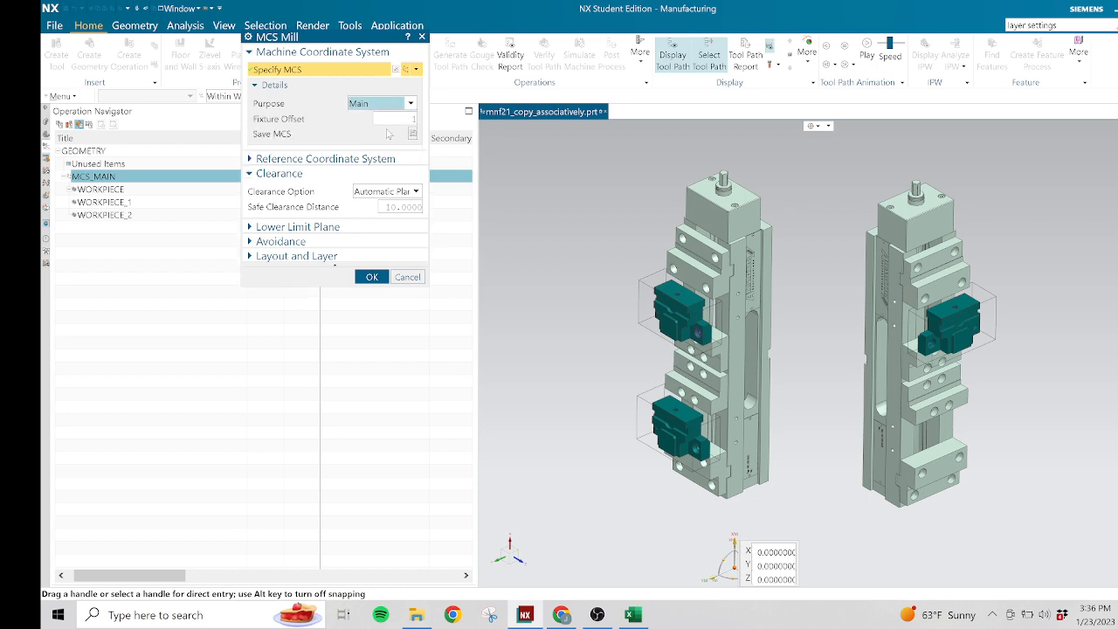
pyautogui.doubleClick(390, 119)
pyautogui.write('0')
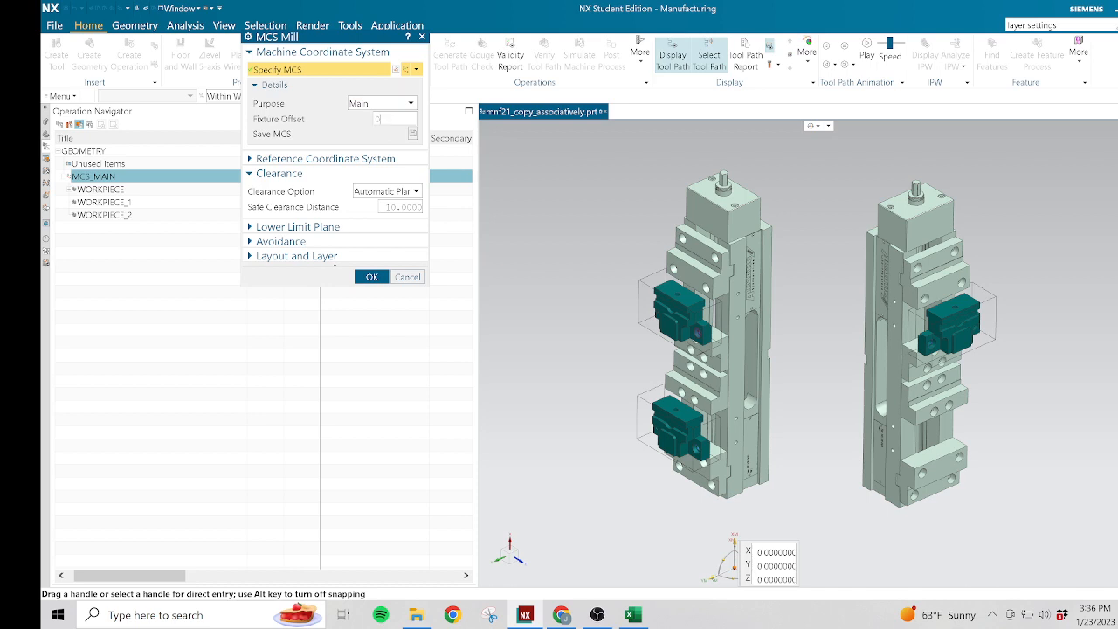
pyautogui.click(385, 276)
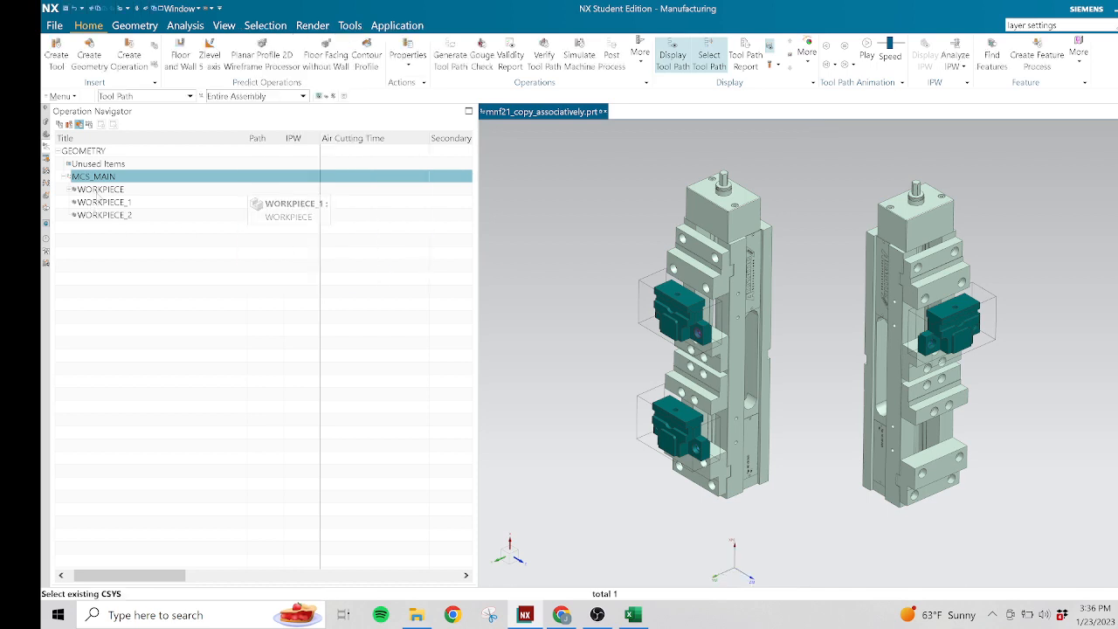
# Highlight each workpiece again and inspect the part, blank and check geometry settings of WORKPIECE
pyautogui.click(102, 189)
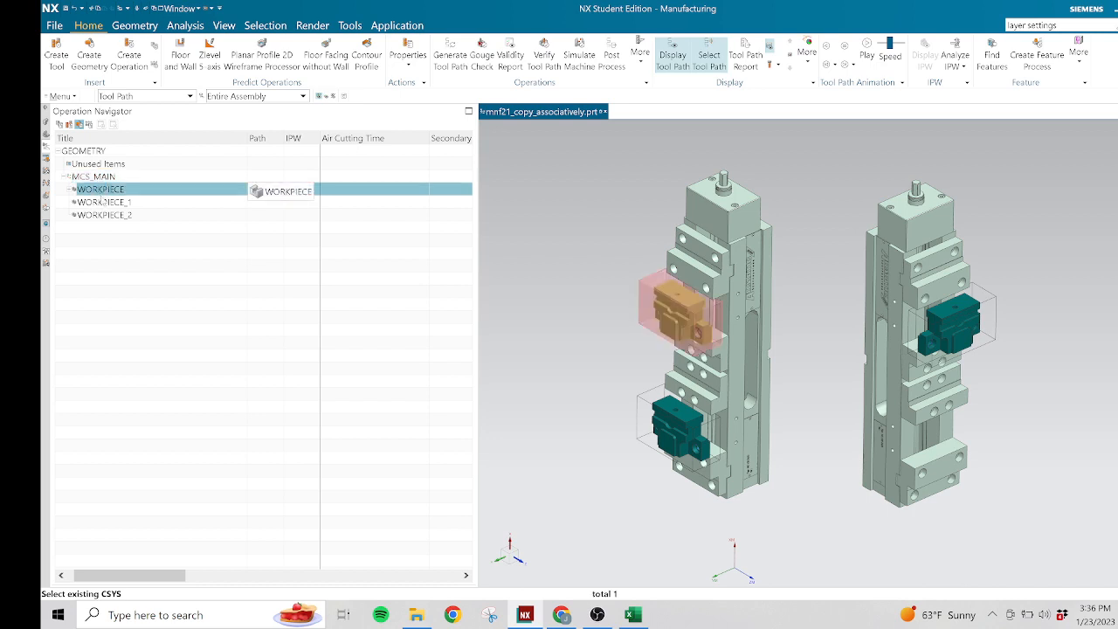
pyautogui.click(103, 202)
pyautogui.click(105, 215)
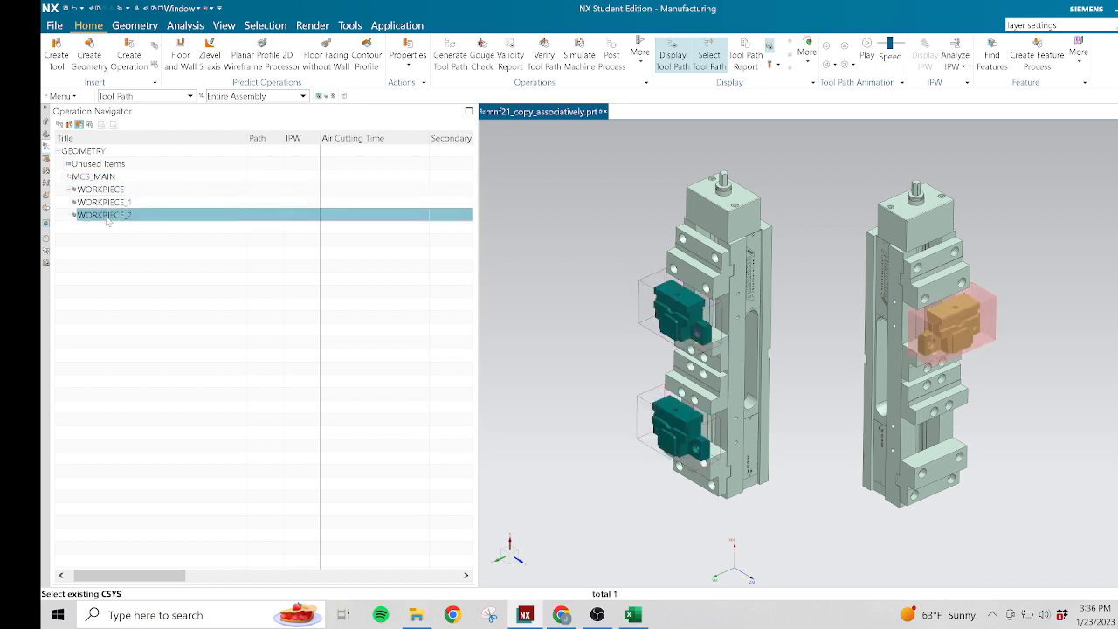
pyautogui.click(112, 189)
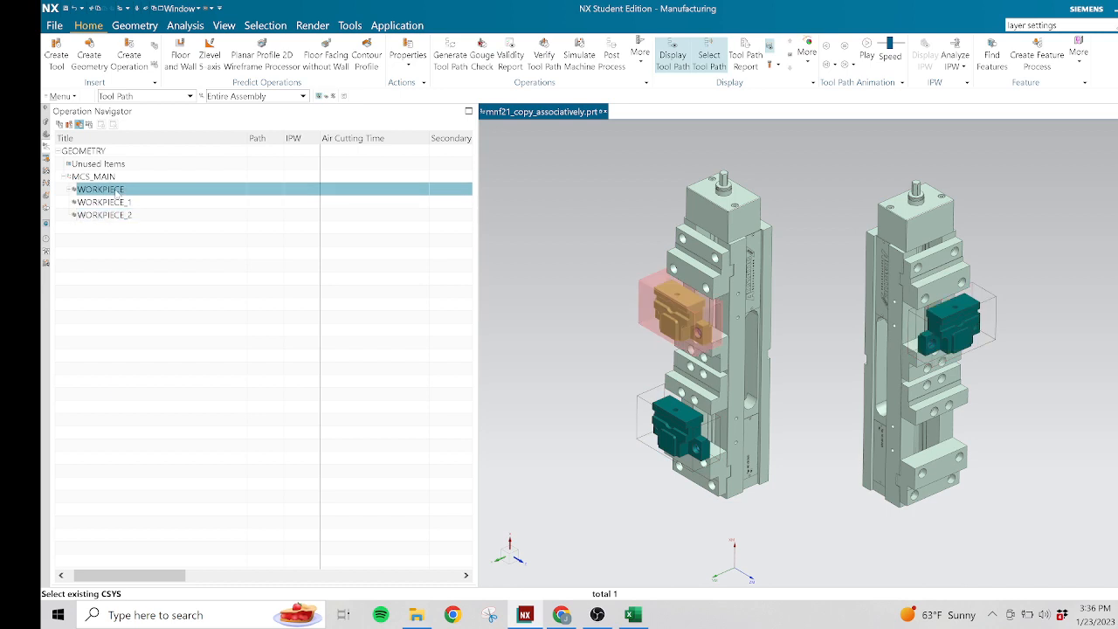
pyautogui.rightClick(114, 190)
pyautogui.click(156, 202)
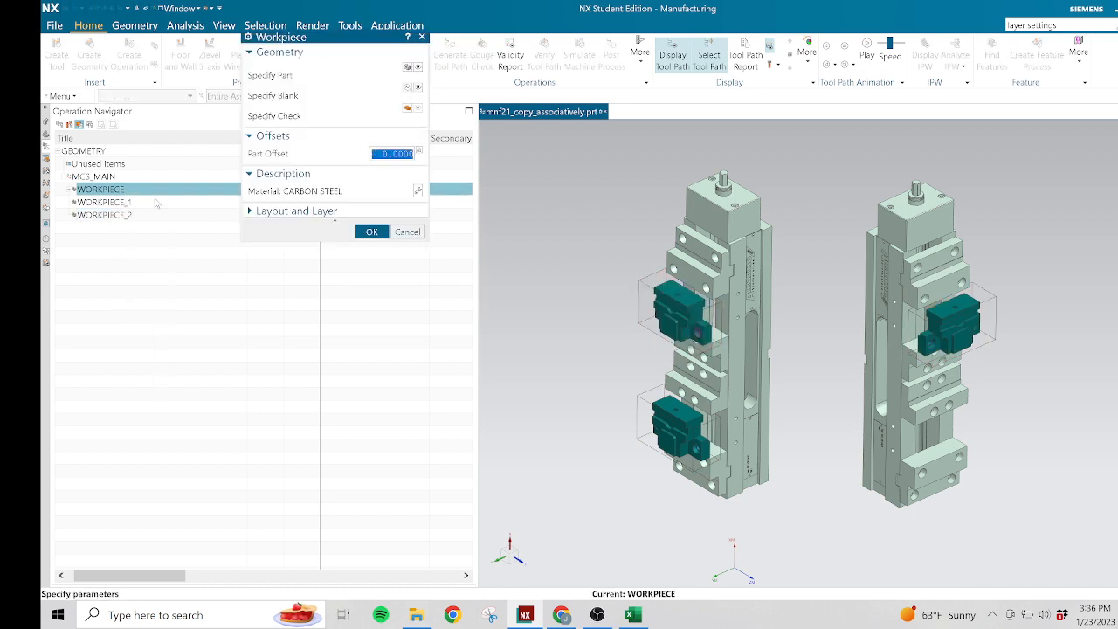
pyautogui.click(401, 233)
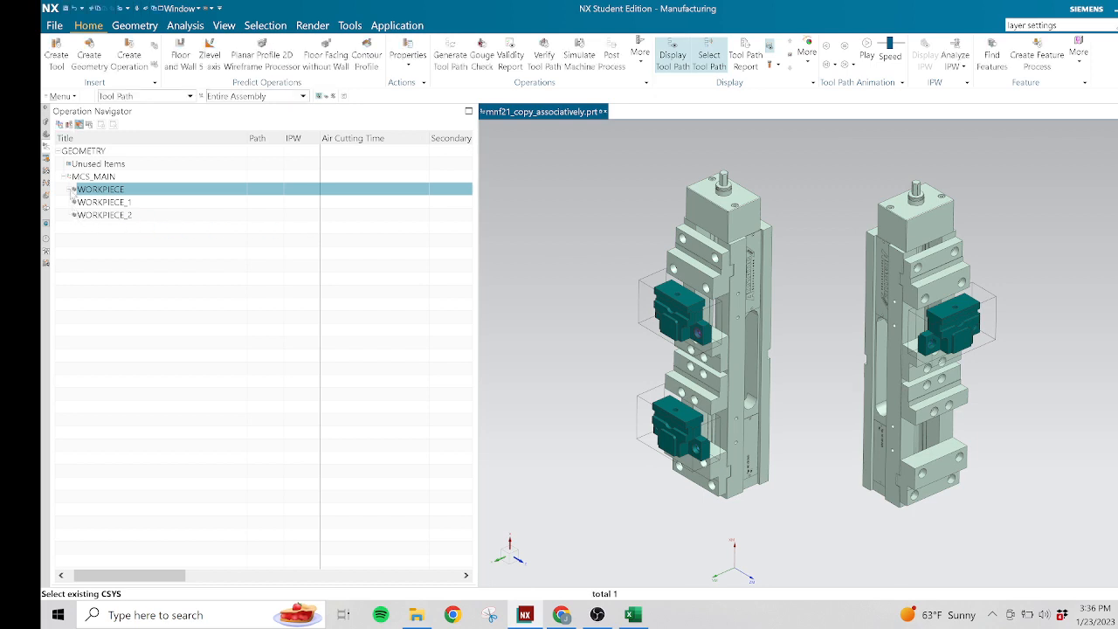
# Edit the local MCS under WORKPIECE so that its special output is Fixture Offset
pyautogui.click(73, 190)
pyautogui.click(92, 203)
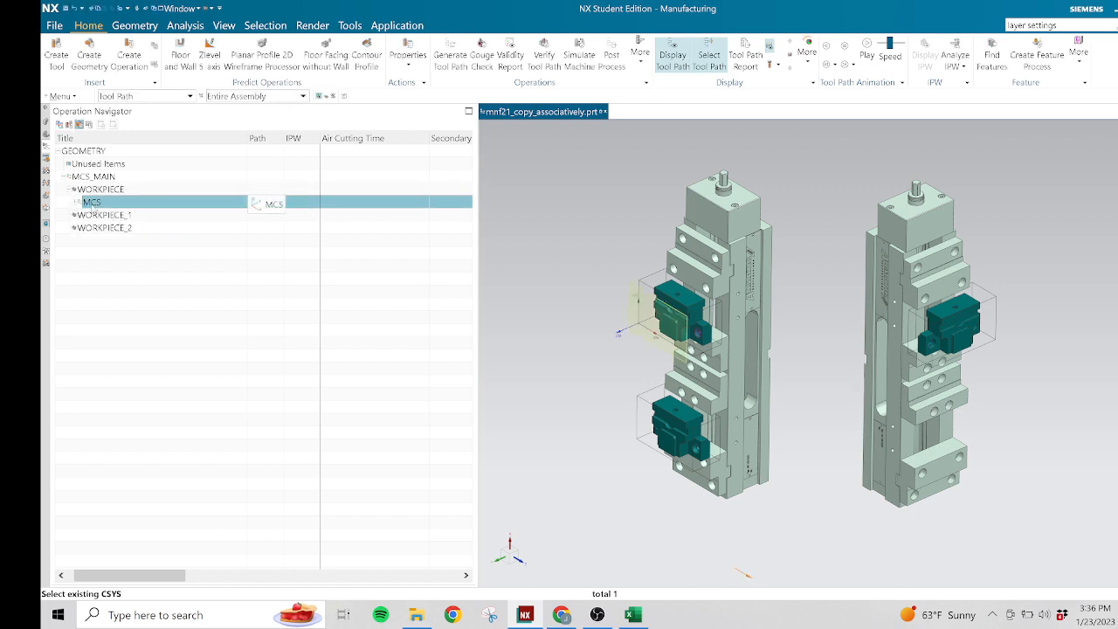
pyautogui.rightClick(92, 204)
pyautogui.click(122, 213)
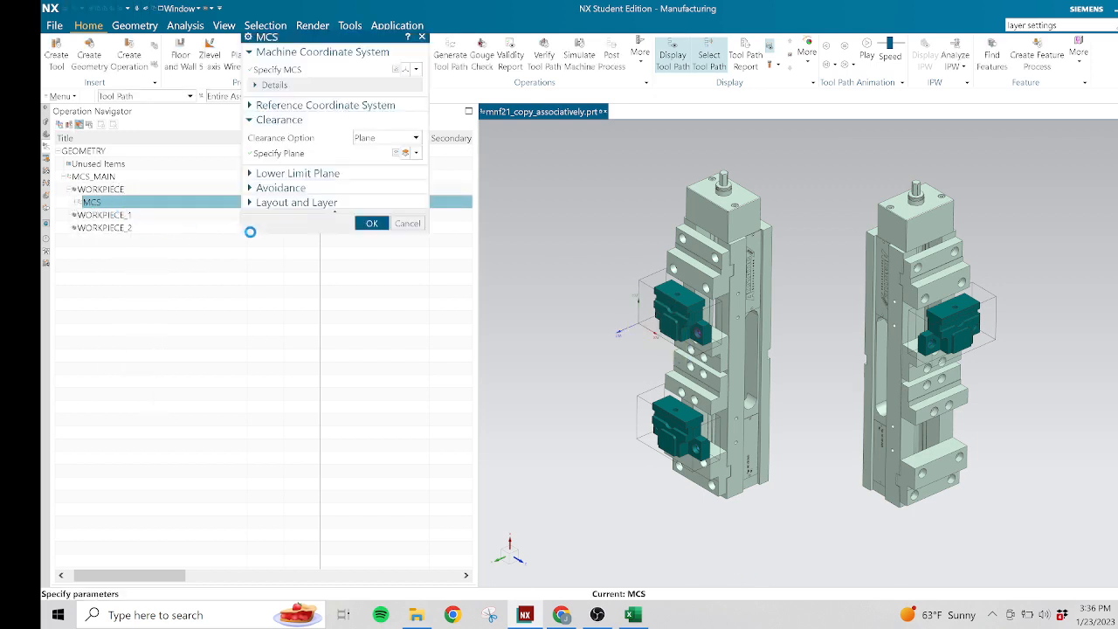
pyautogui.click(288, 88)
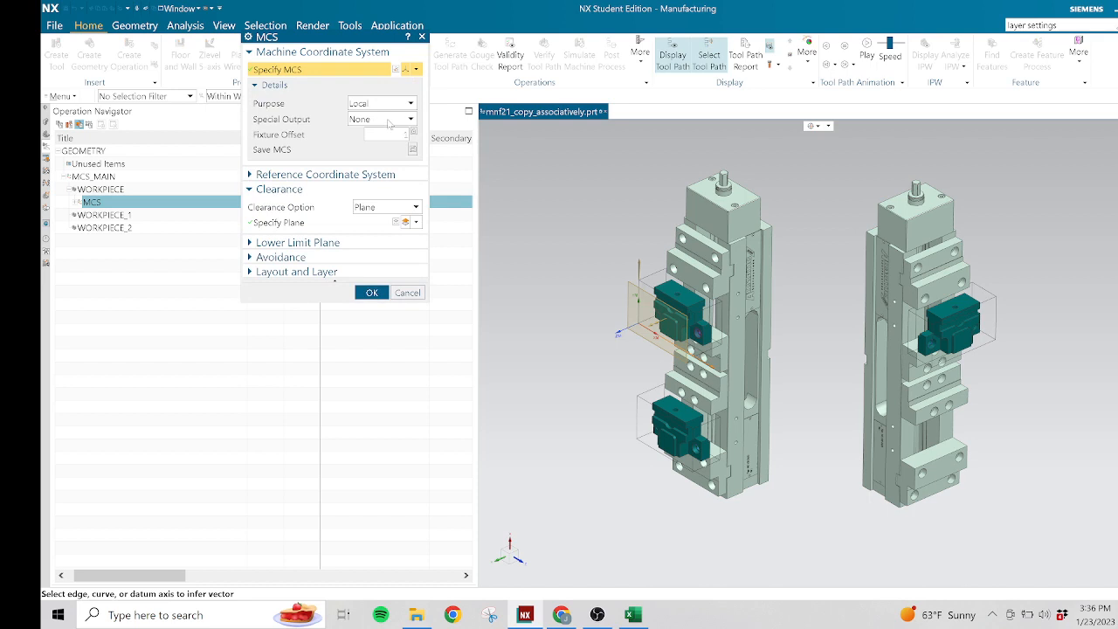
pyautogui.click(389, 122)
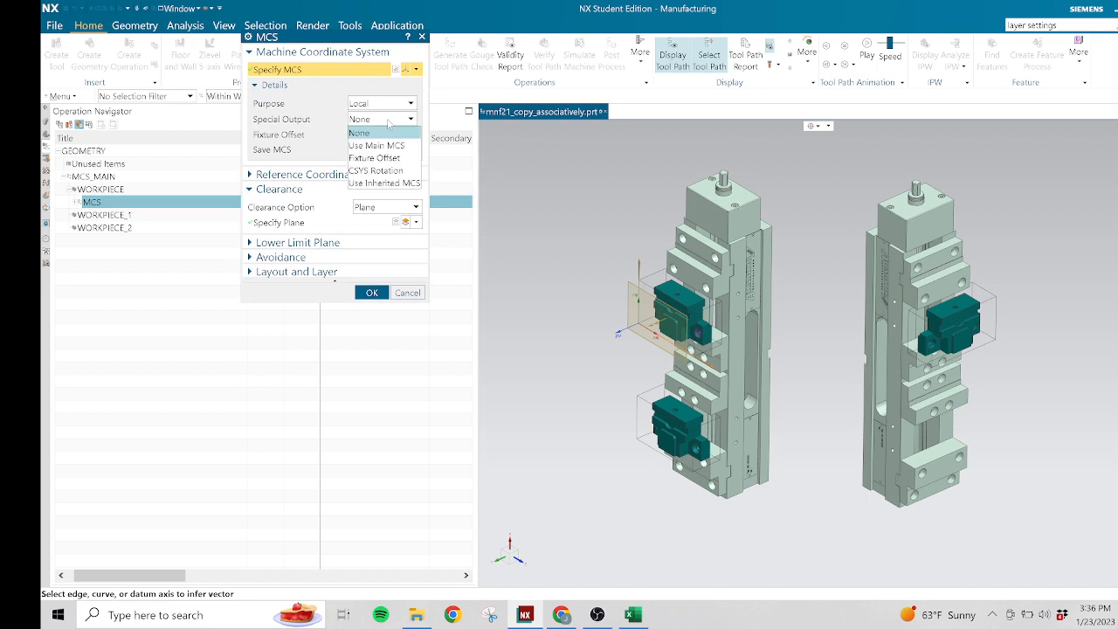
pyautogui.click(384, 158)
pyautogui.click(395, 136)
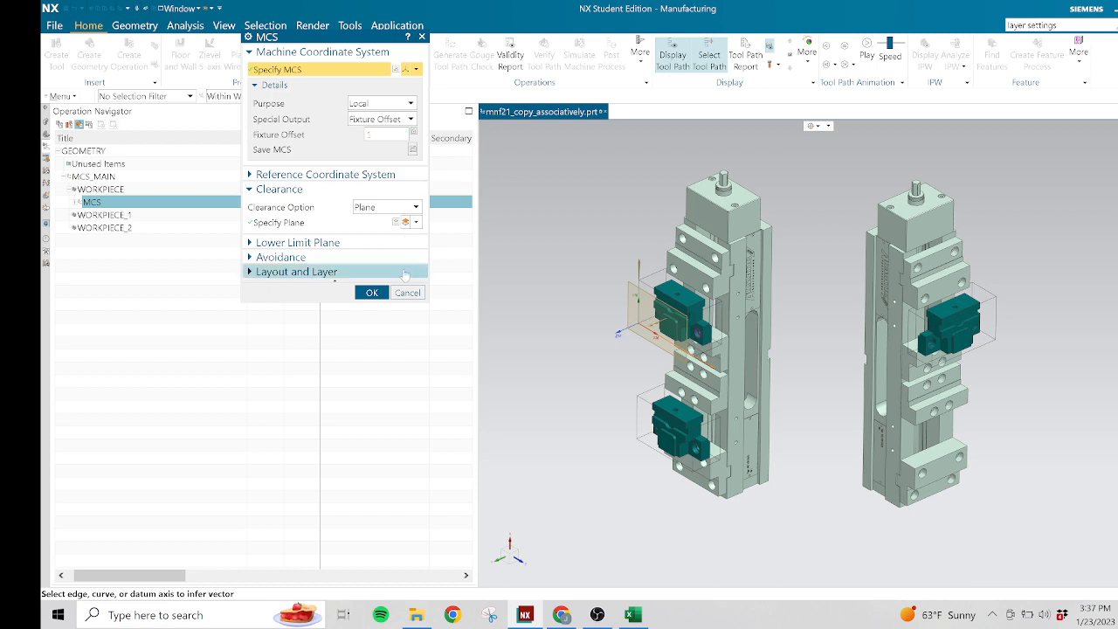
pyautogui.click(379, 292)
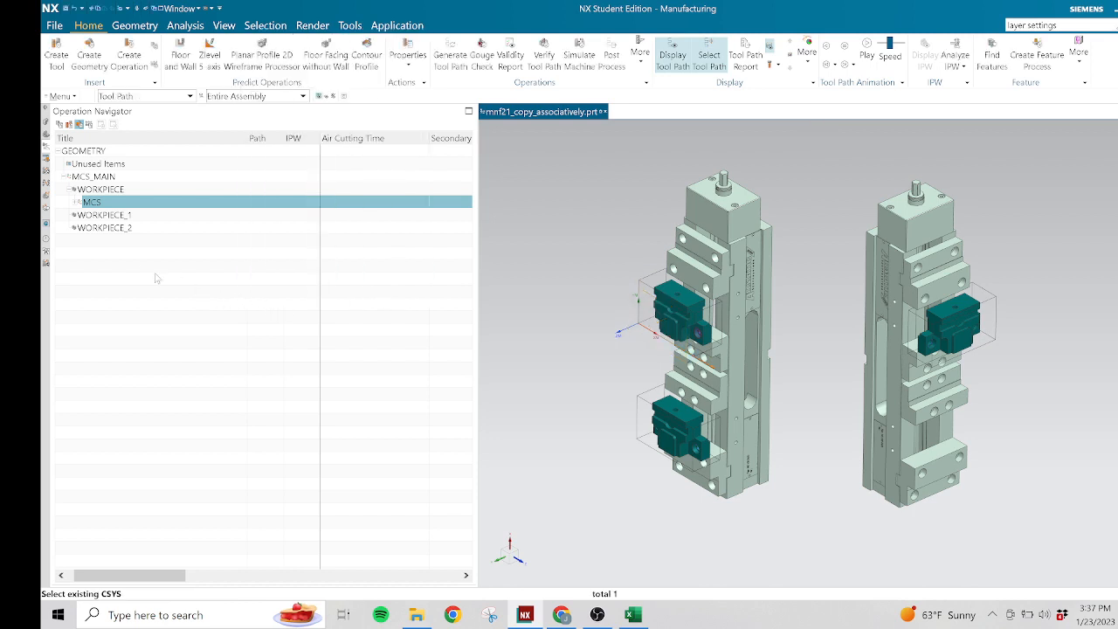
# Copy the MCS with its operations from WORKPIECE and paste it inside WORKPIECE_1 with reference
pyautogui.click(77, 202)
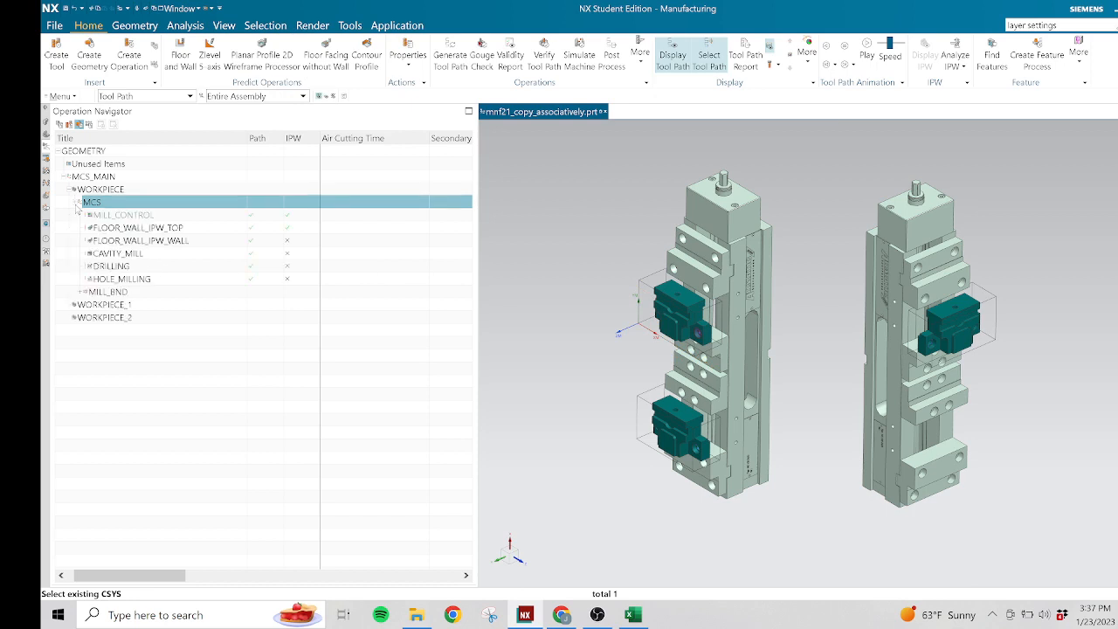
pyautogui.rightClick(138, 202)
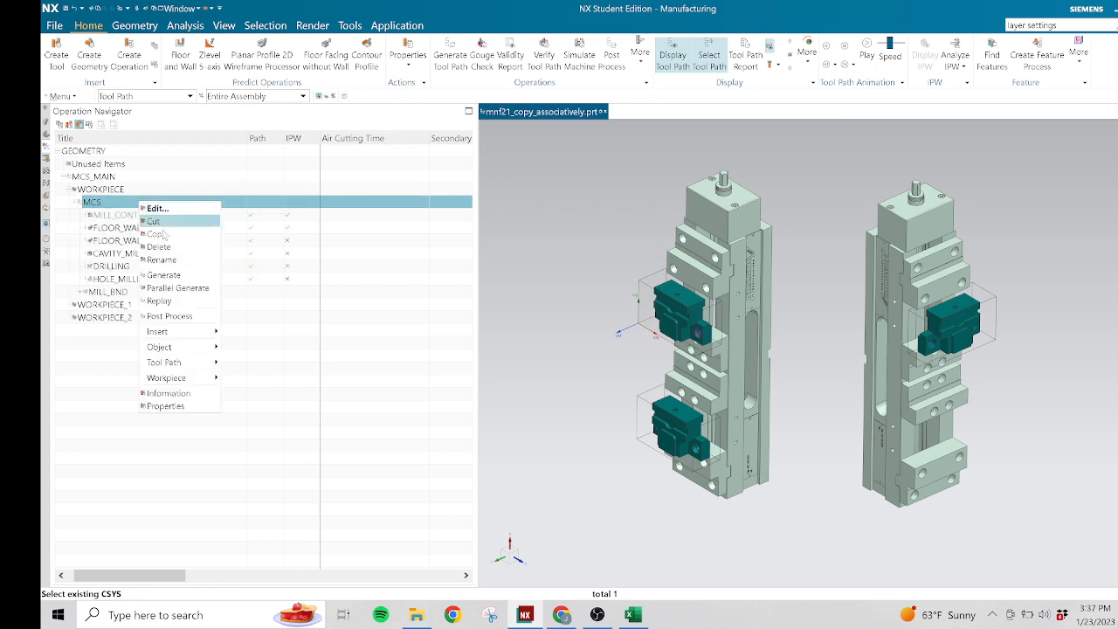
pyautogui.press('Escape')
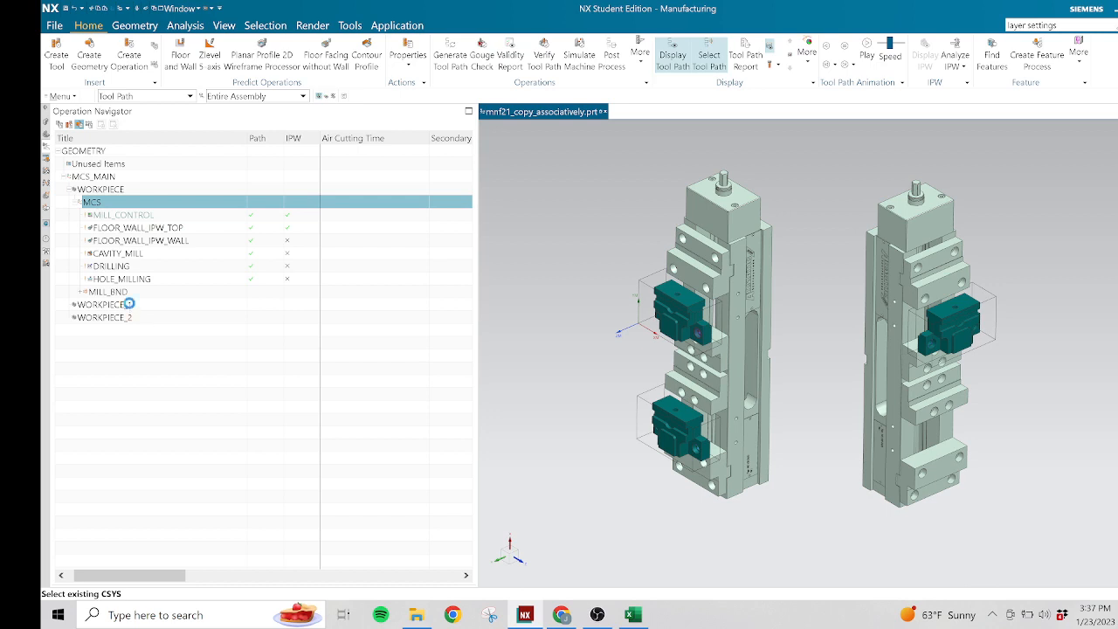
pyautogui.click(129, 306)
pyautogui.rightClick(129, 305)
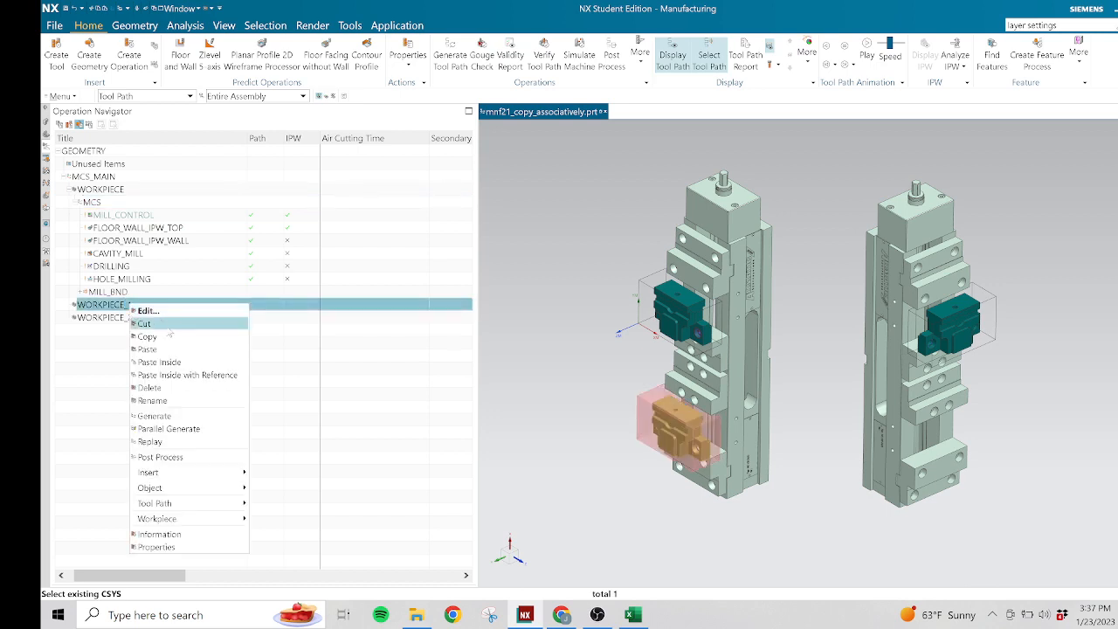
pyautogui.click(223, 376)
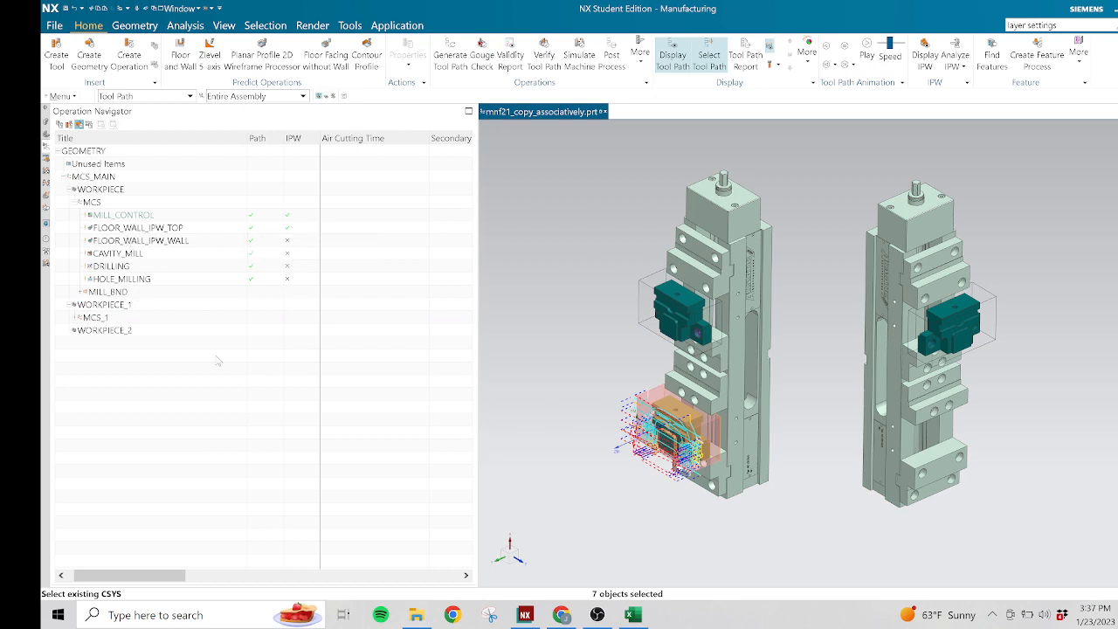
# Paste the copied MCS and its operations inside WORKPIECE_2 with reference
pyautogui.click(121, 330)
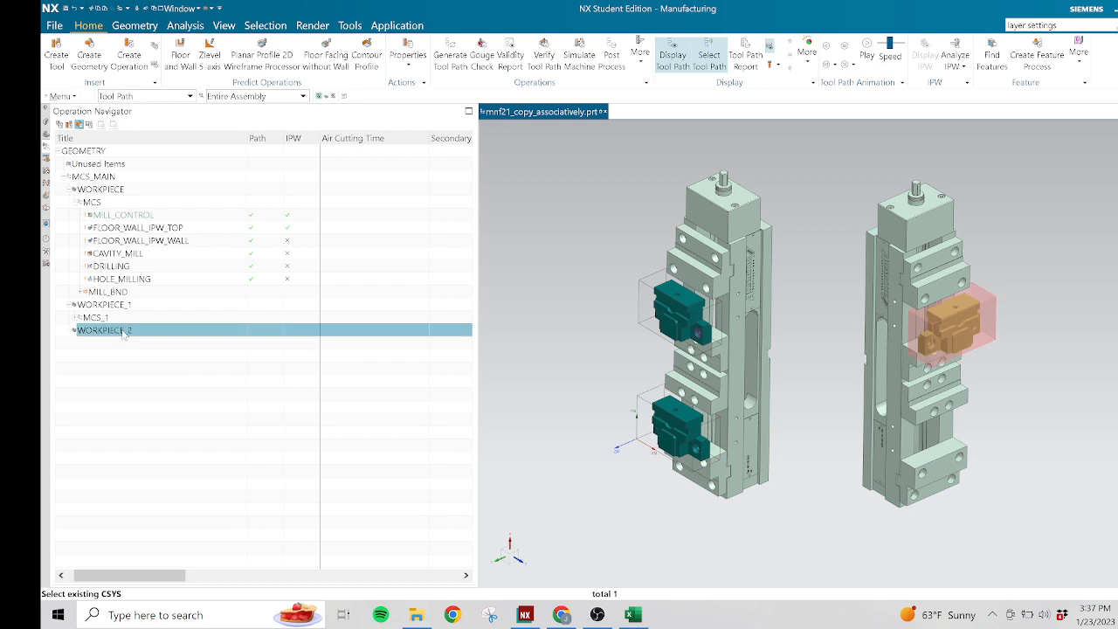
pyautogui.rightClick(122, 331)
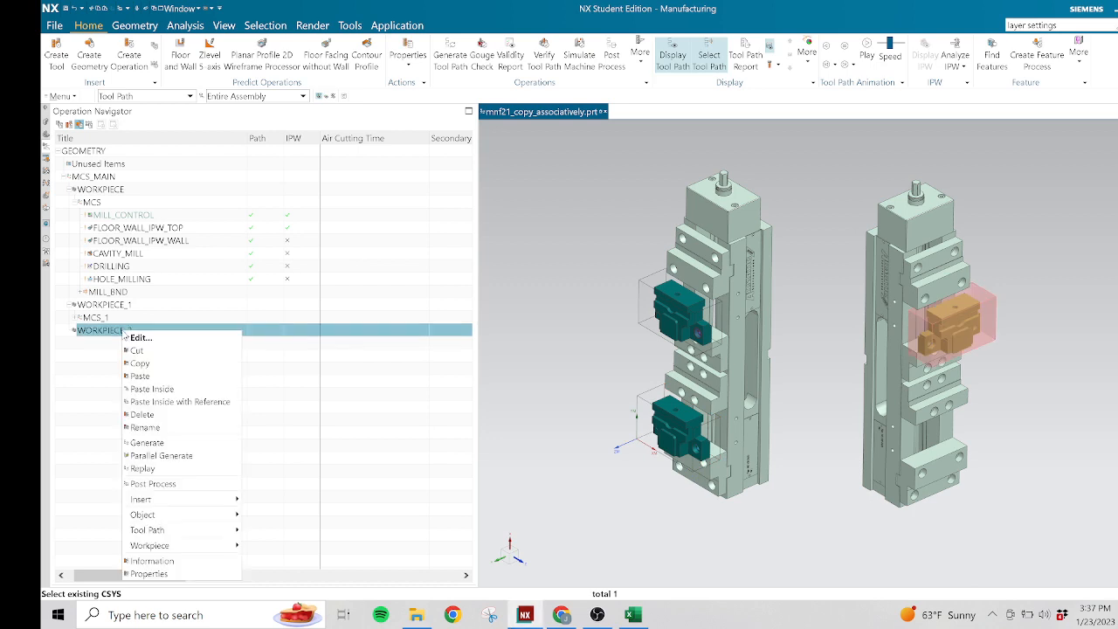
pyautogui.click(180, 404)
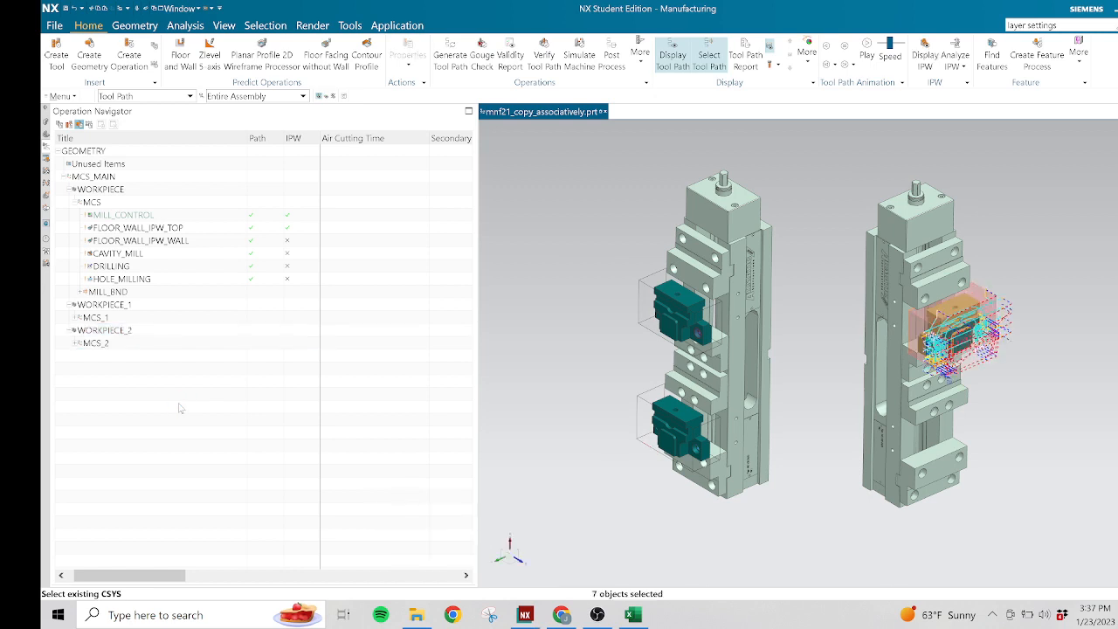
# Highlight MCS, MCS_1 and MCS_2 in turn to check where each local coordinate system sits on its workpiece
pyautogui.click(96, 344)
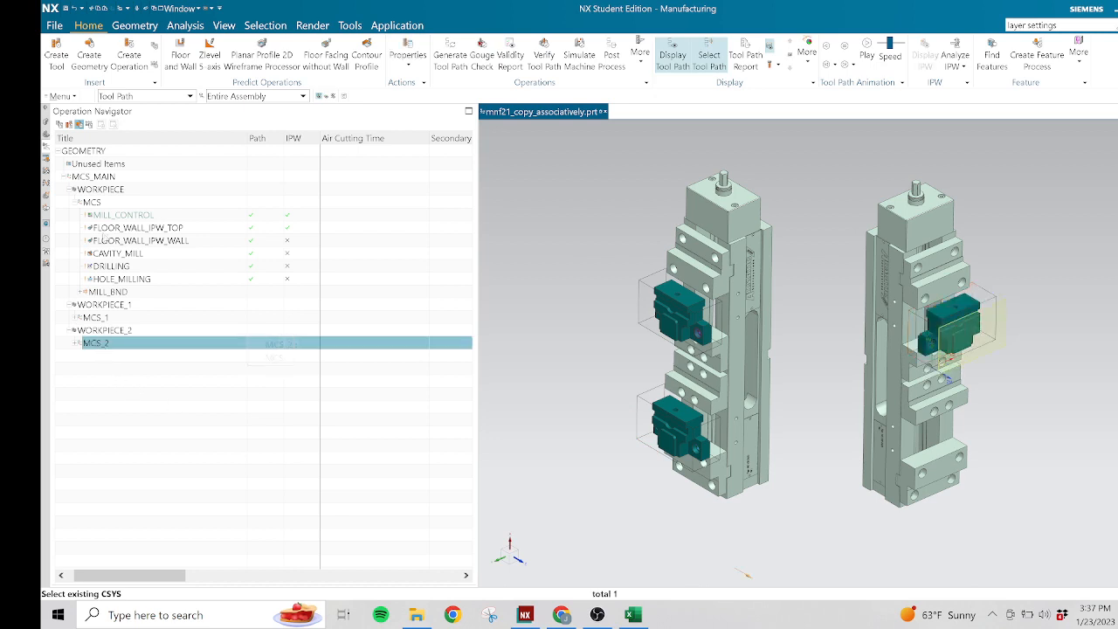
pyautogui.click(98, 203)
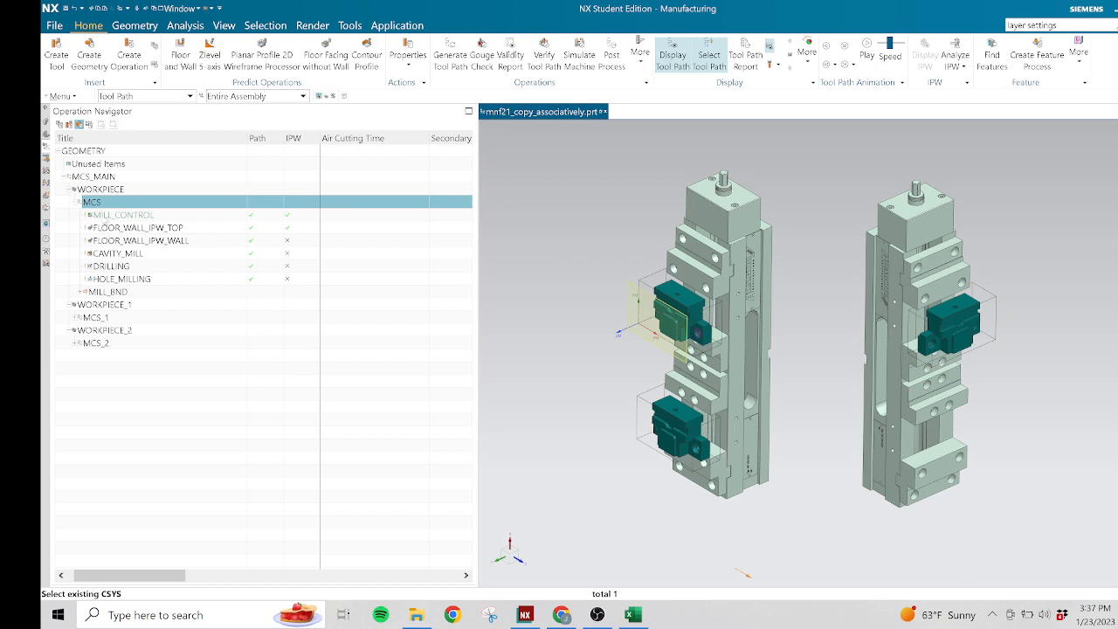
pyautogui.click(111, 320)
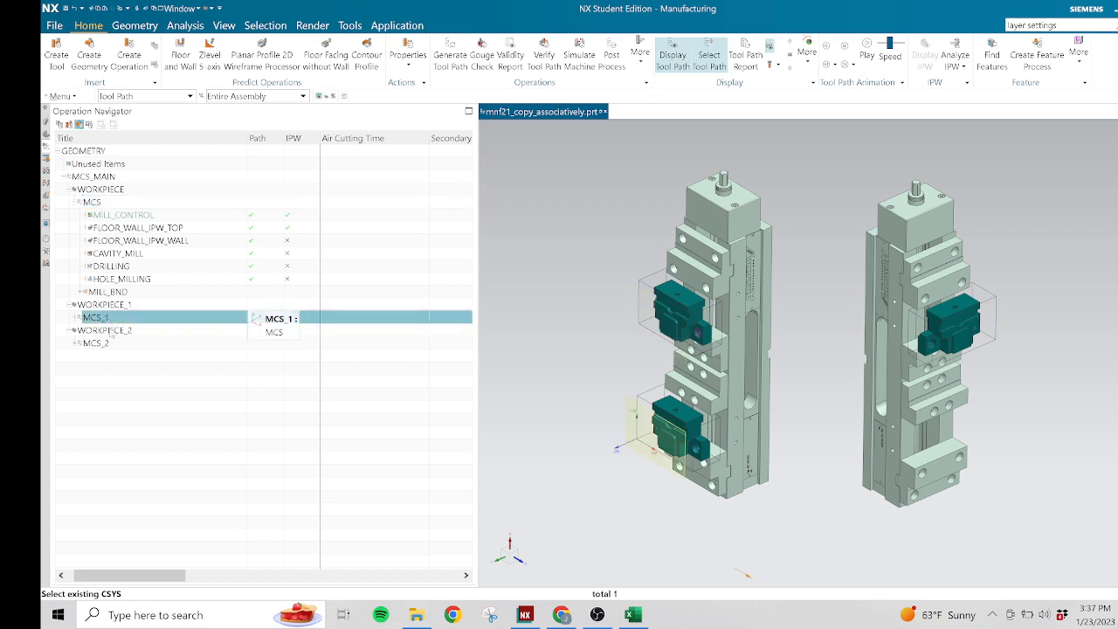
pyautogui.click(103, 345)
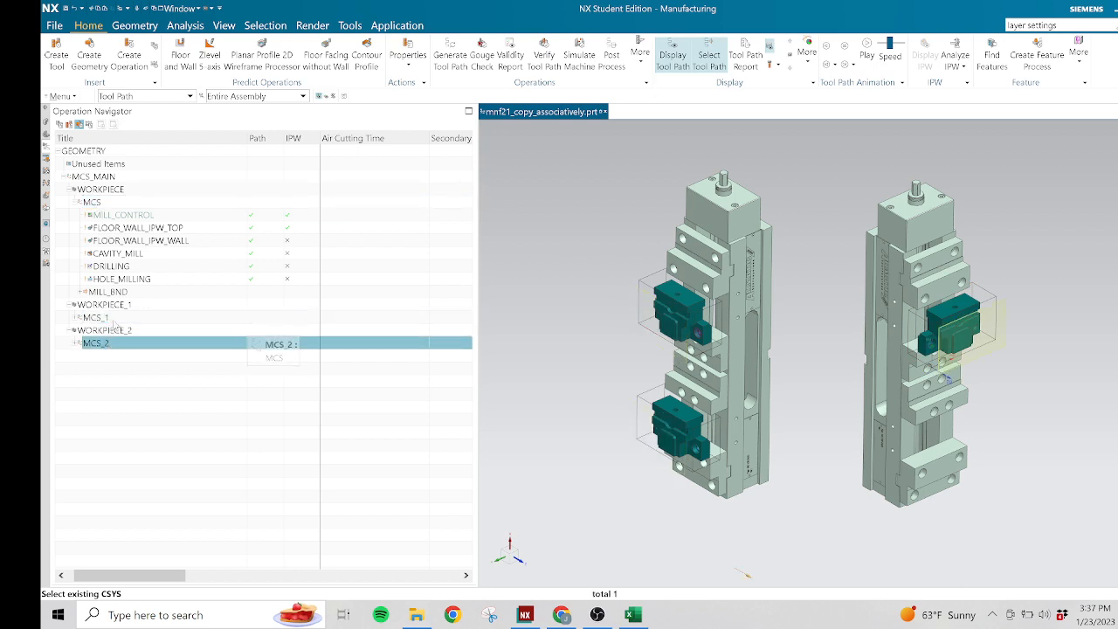
# Edit MCS_1 under WORKPIECE_1 and set its fixture offset to 2
pyautogui.click(113, 319)
pyautogui.rightClick(114, 320)
pyautogui.click(140, 325)
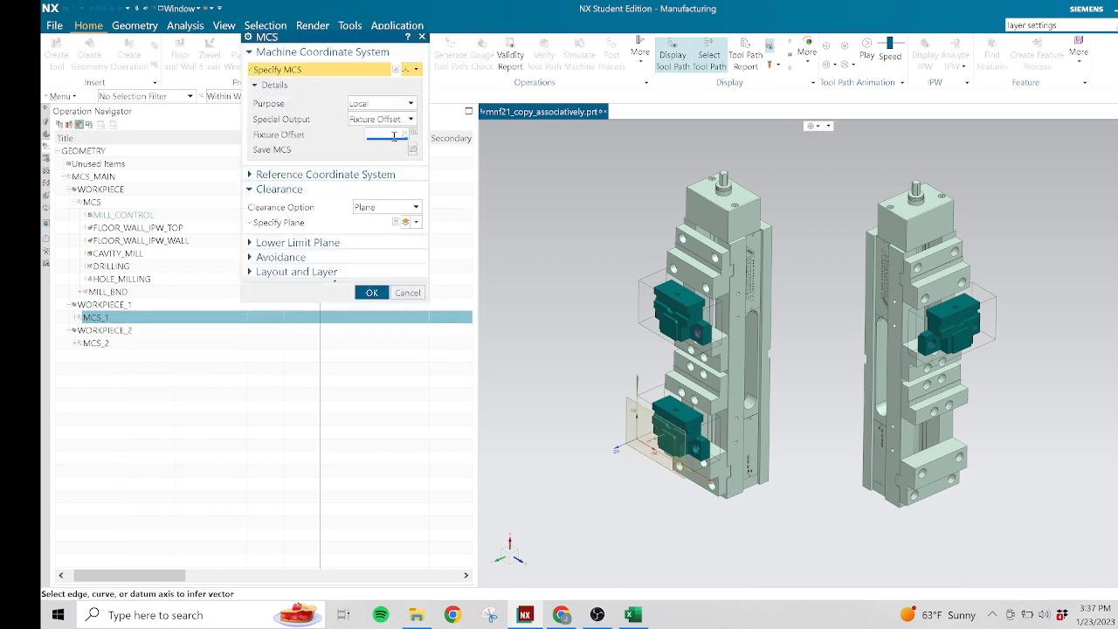
pyautogui.write('2')
pyautogui.click(371, 294)
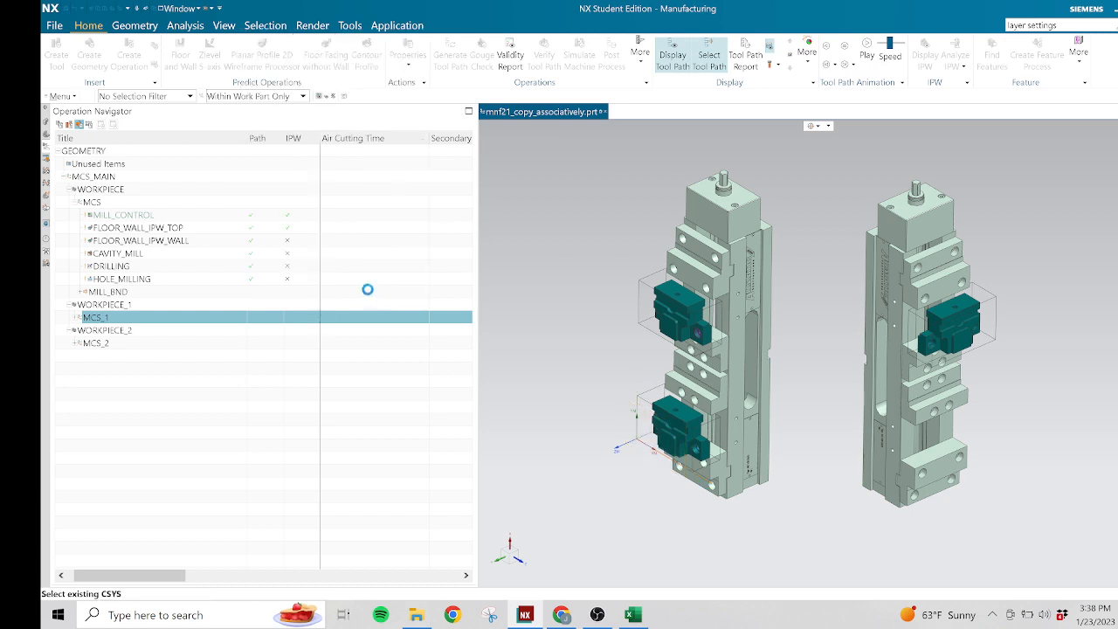
# Edit MCS_2 under WORKPIECE_2 and set its fixture offset to 3
pyautogui.rightClick(98, 344)
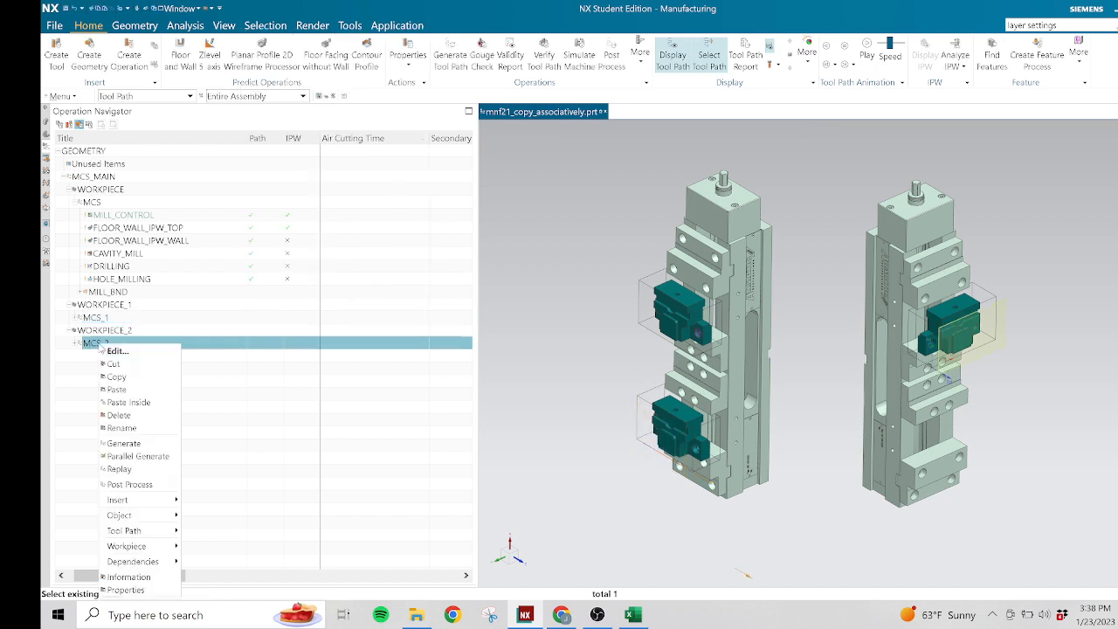
pyautogui.click(145, 353)
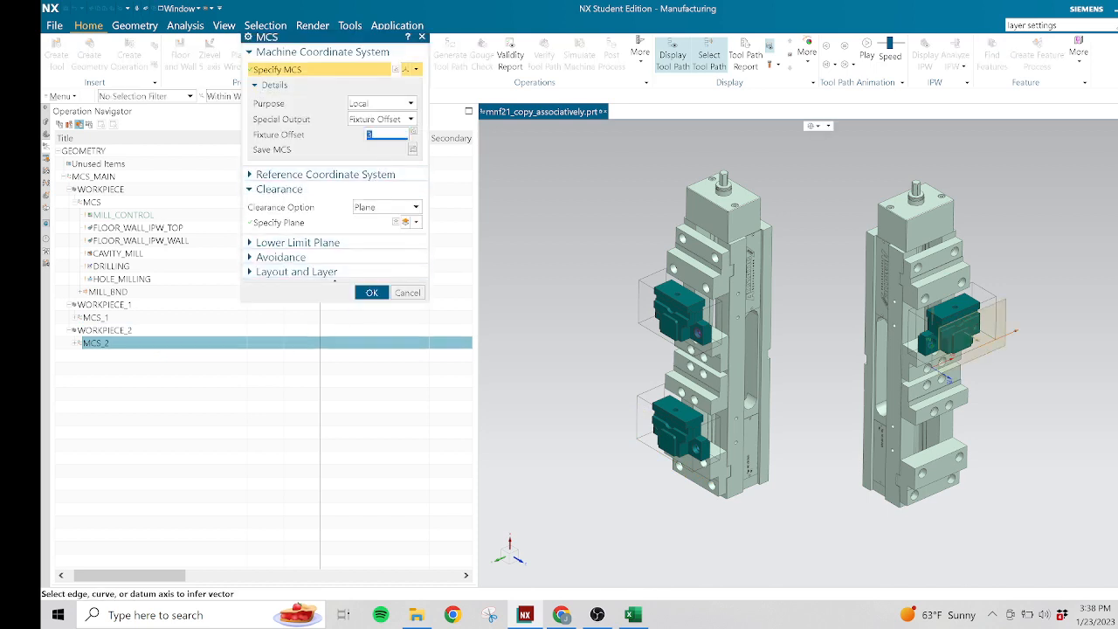
pyautogui.click(371, 292)
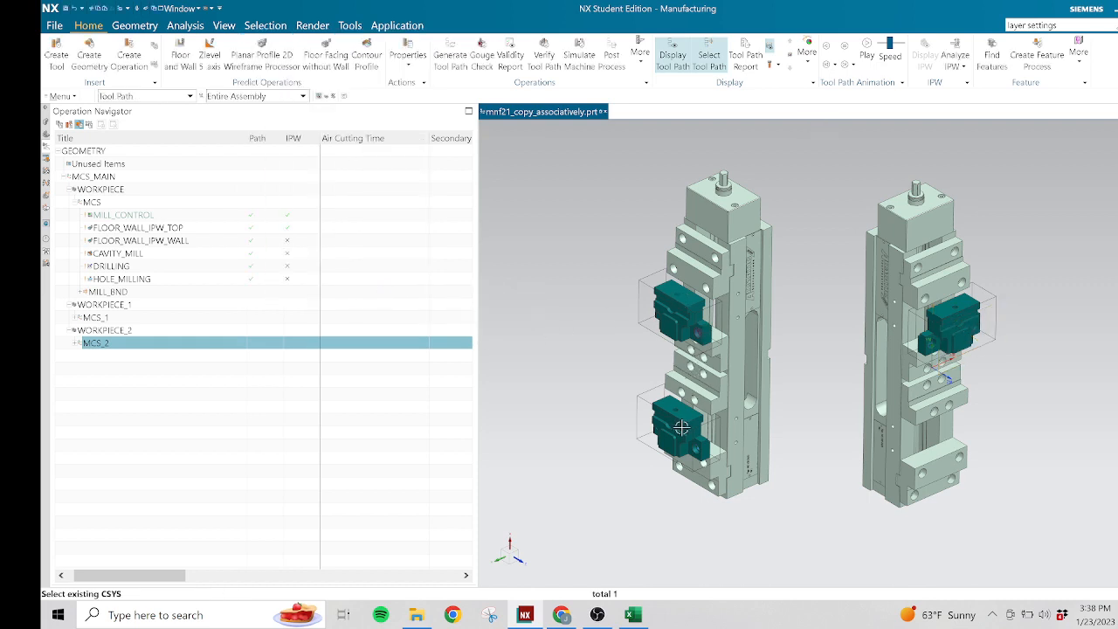
pyautogui.click(154, 398)
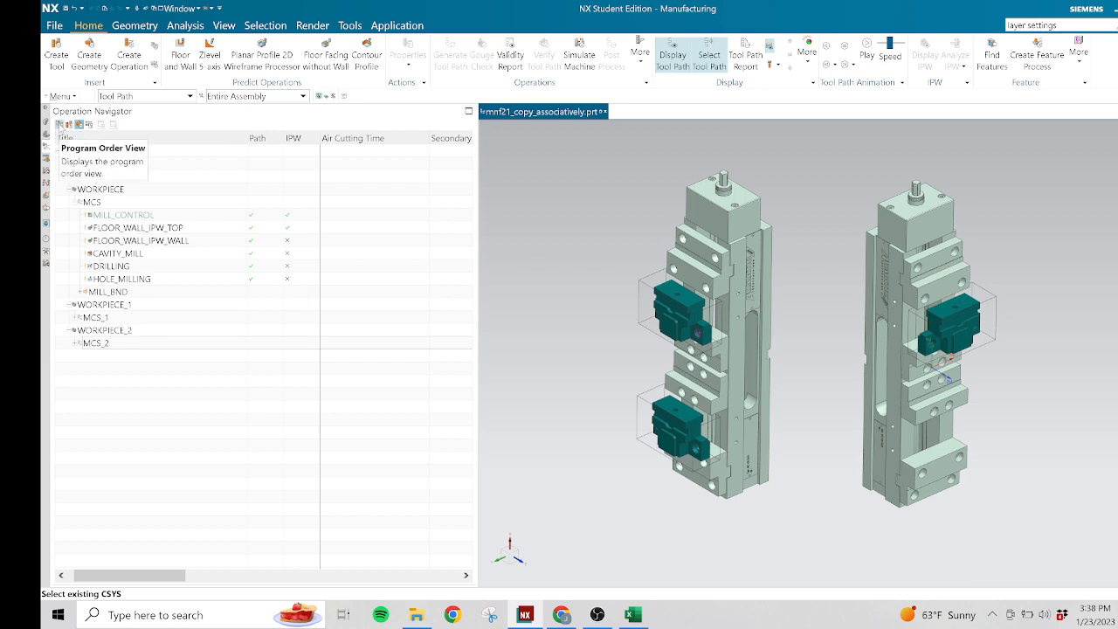
# Show the operations in program order and collapse the whole program tree
pyautogui.click(58, 125)
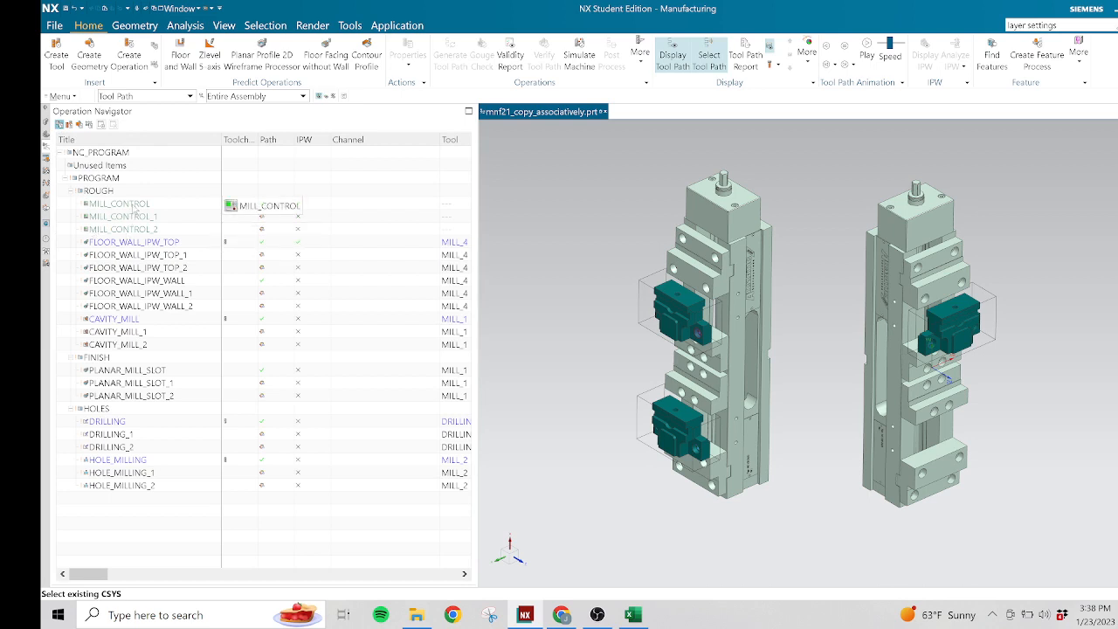
pyautogui.click(133, 206)
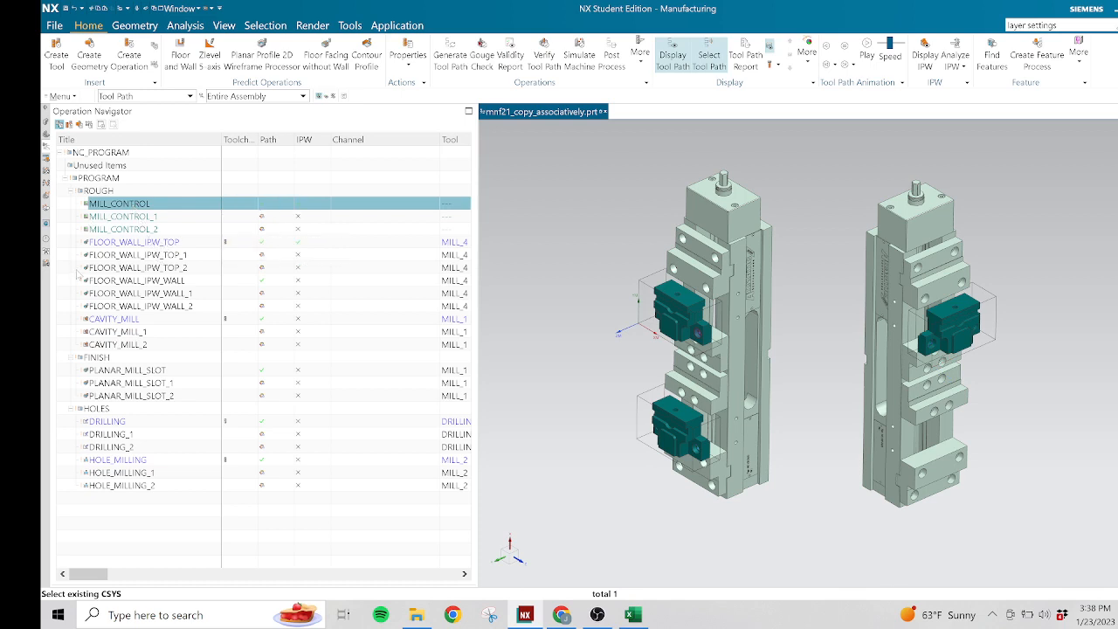
pyautogui.rightClick(130, 516)
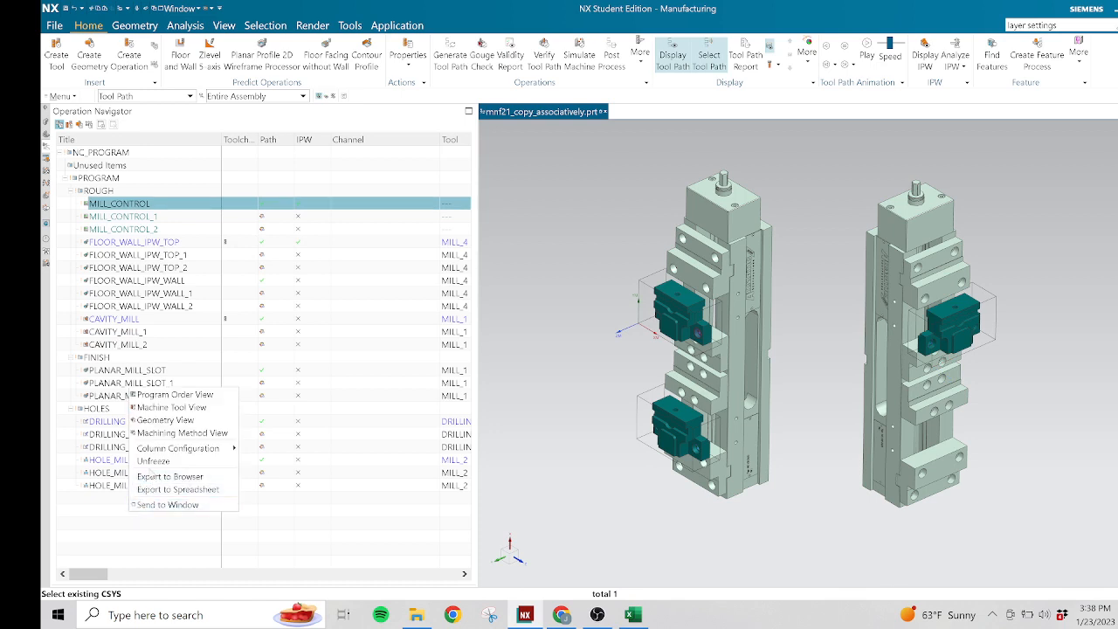
pyautogui.click(109, 530)
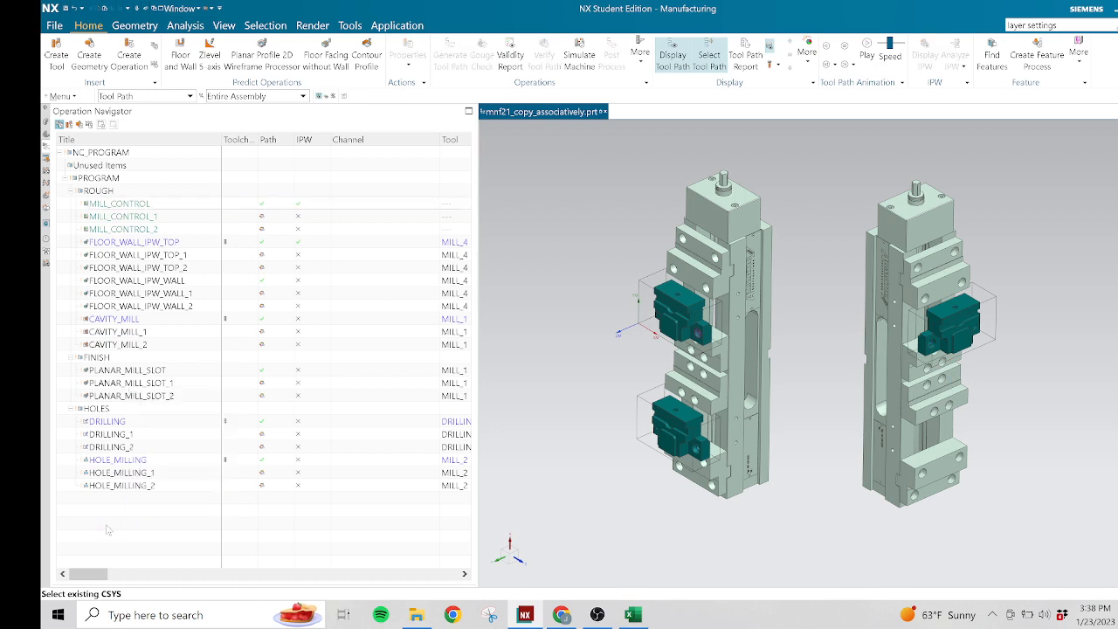
pyautogui.rightClick(108, 530)
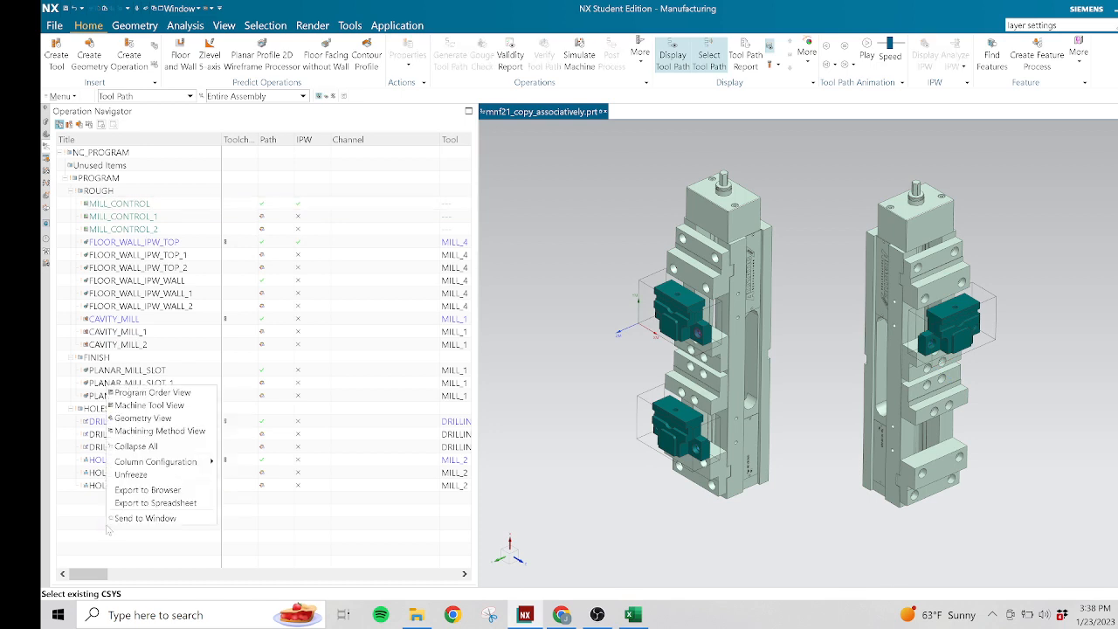
pyautogui.click(140, 450)
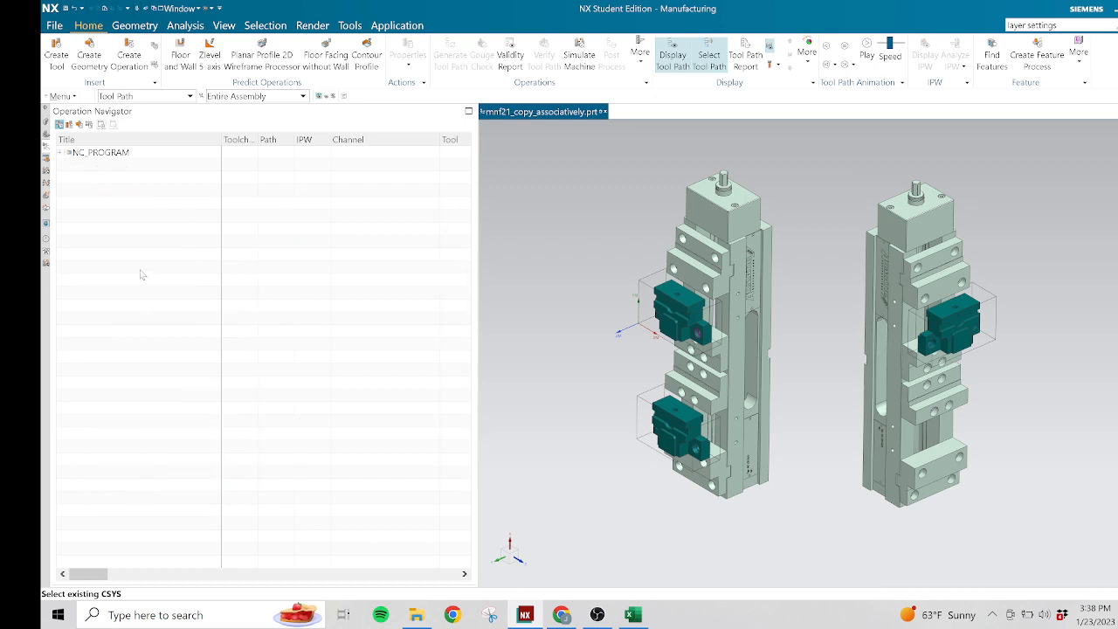
# Expand NC_PROGRAM, PROGRAM and the ROUGH, FINISH and HOLES groups to examine the order of the original and copied operations
pyautogui.click(61, 154)
pyautogui.click(64, 179)
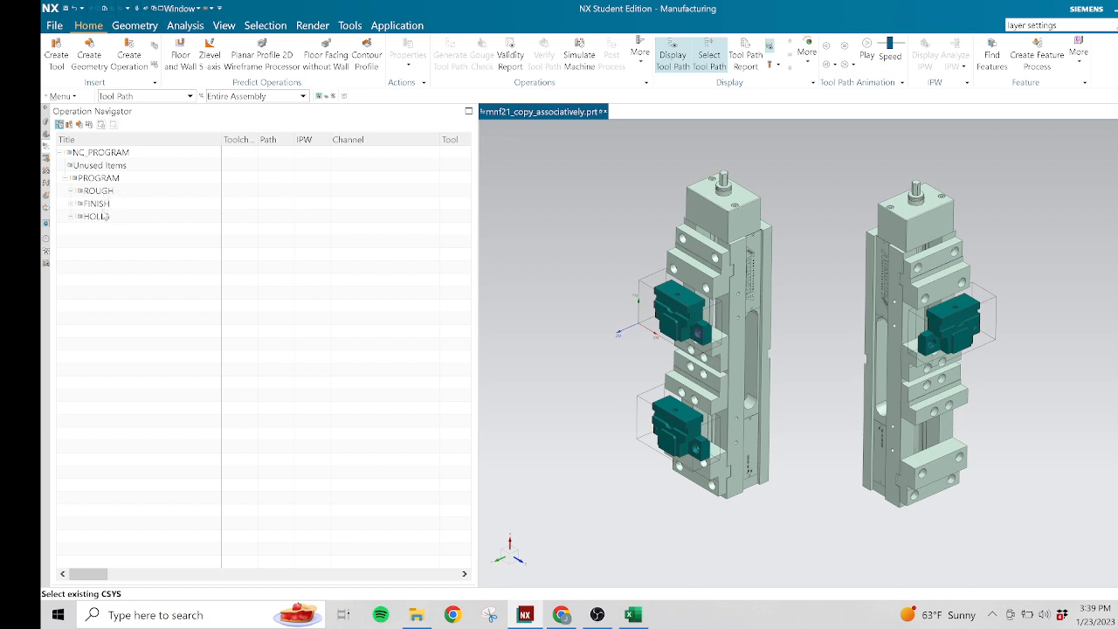
pyautogui.click(71, 192)
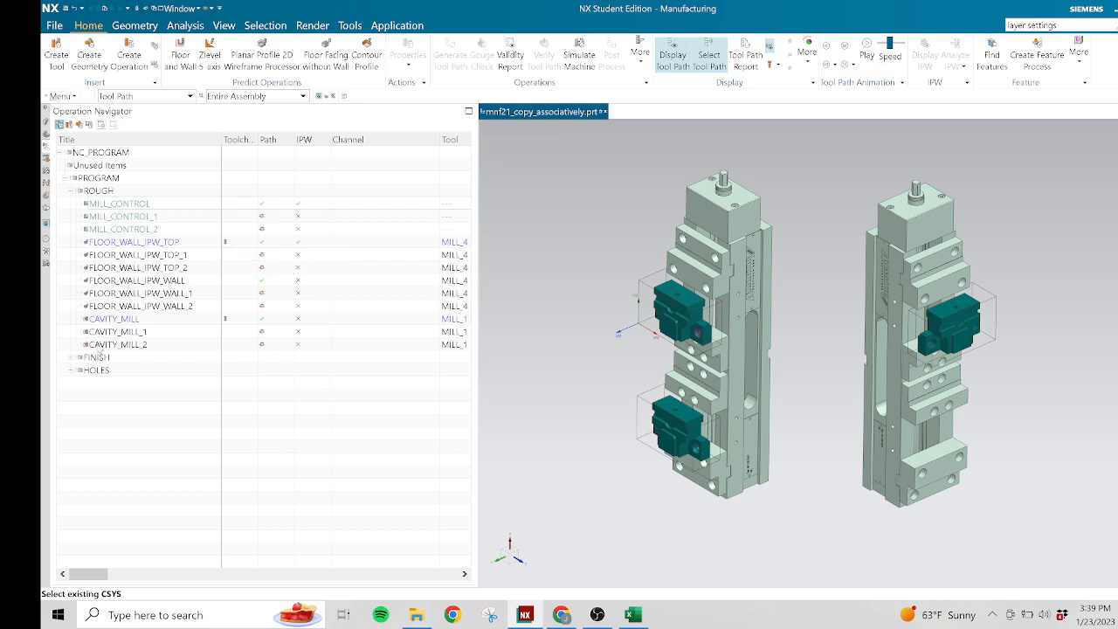
pyautogui.click(74, 359)
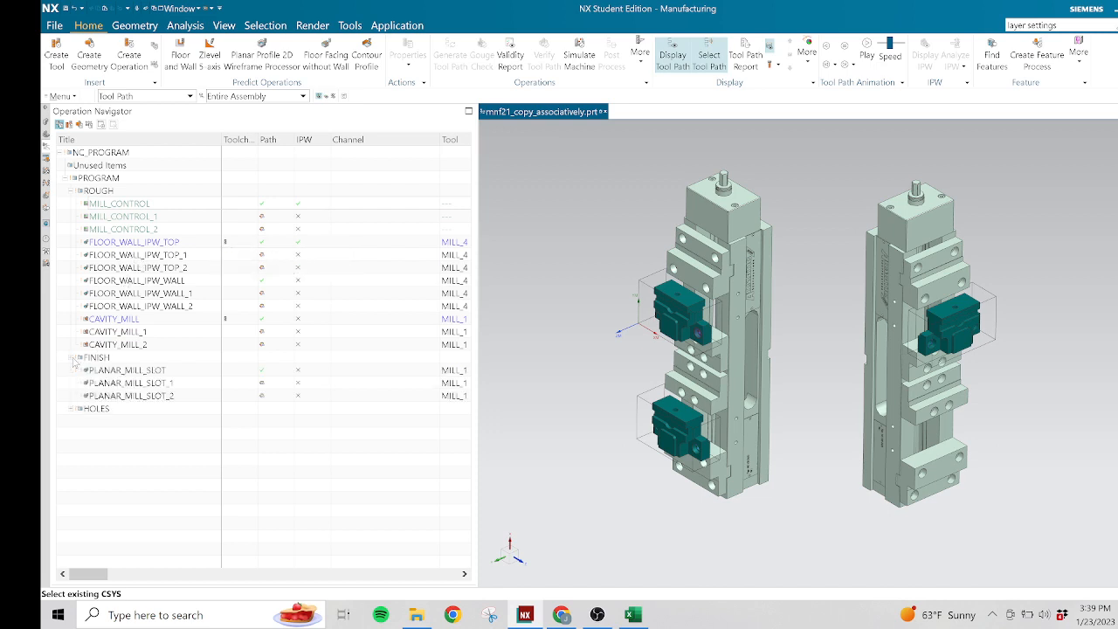
pyautogui.click(71, 411)
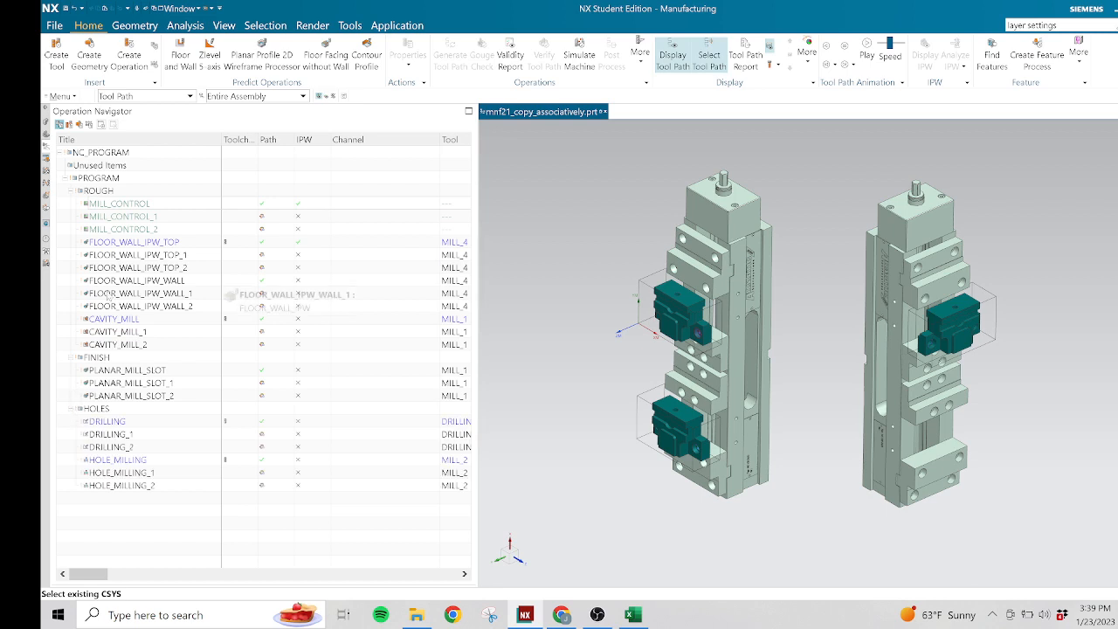
# Verify the tool paths of the PROGRAM group and play the 3D Dynamic material removal
pyautogui.click(110, 178)
pyautogui.rightClick(112, 178)
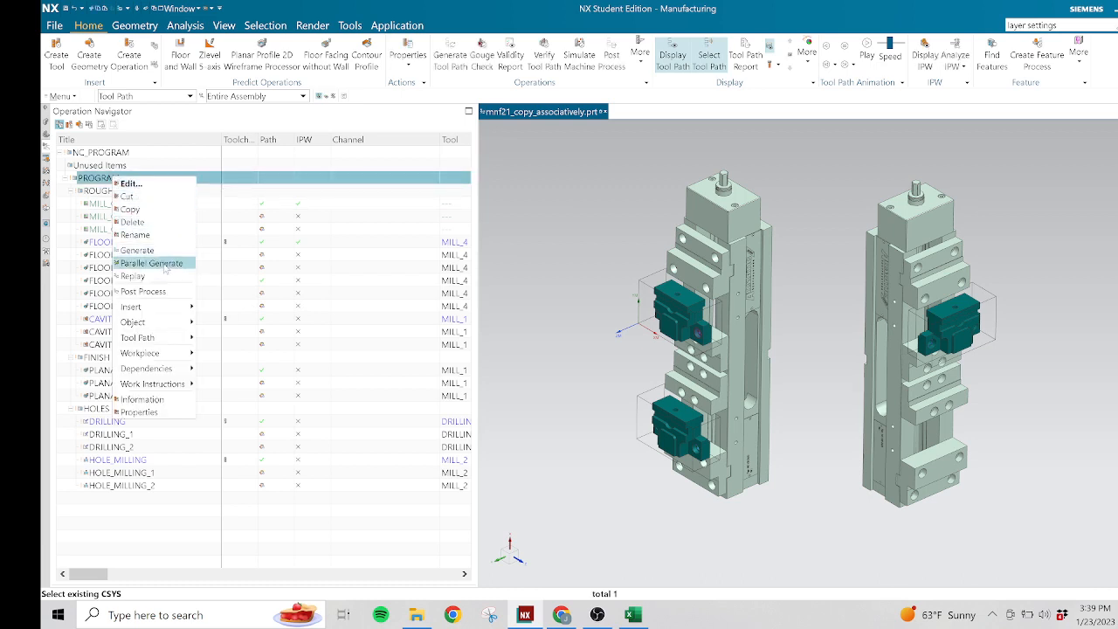
pyautogui.moveTo(167, 338)
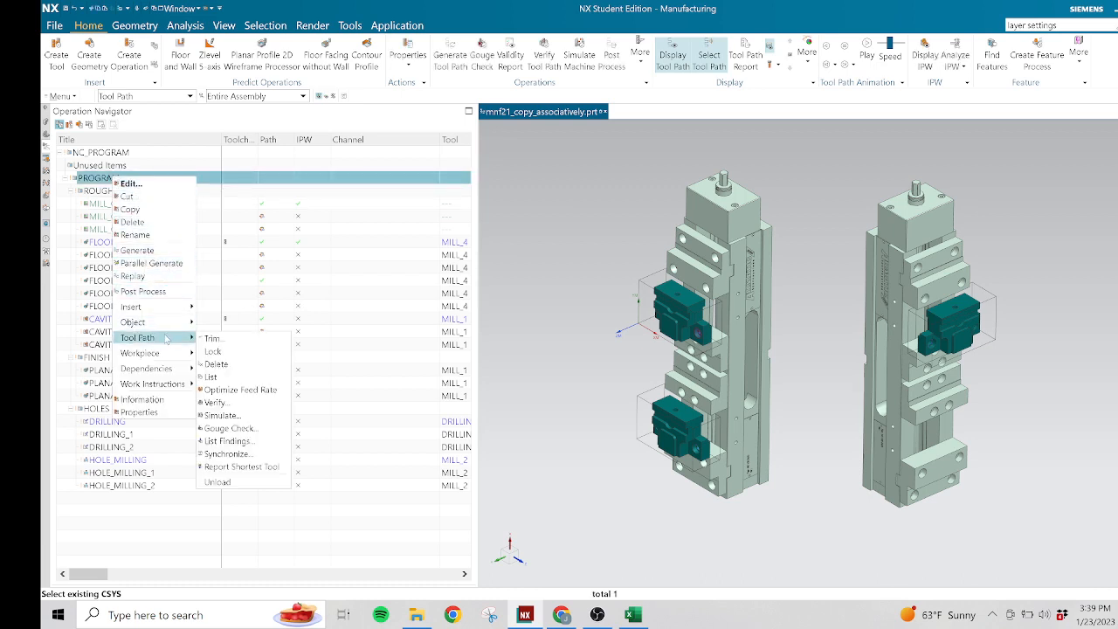
pyautogui.click(215, 402)
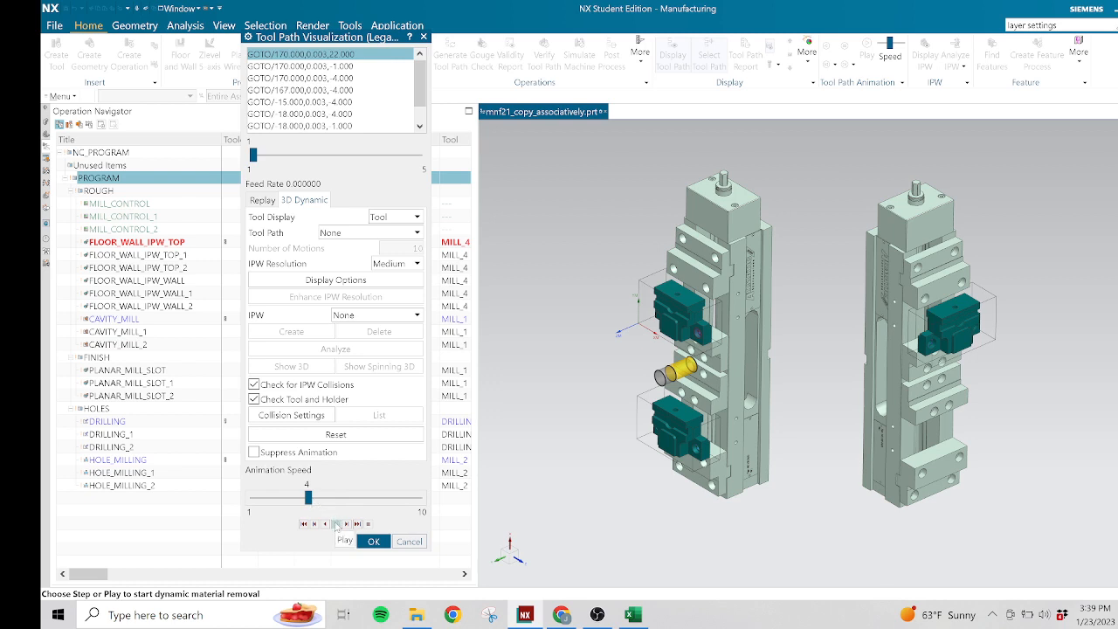
pyautogui.click(336, 524)
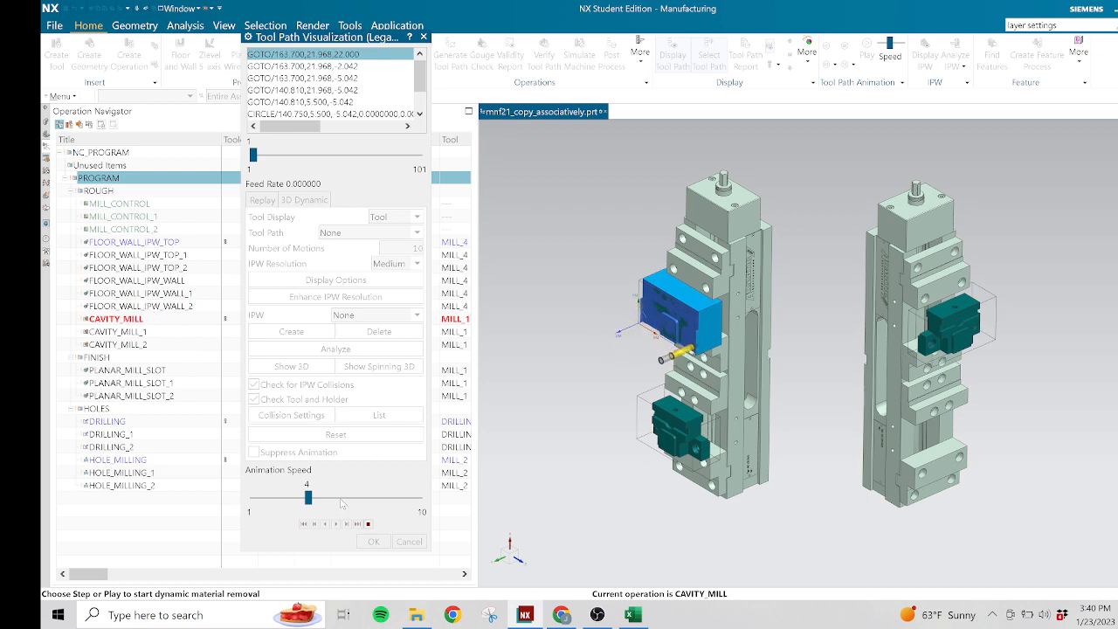
# Raise the verification's animation speed to 8, let the remaining operations play, and close the tool path visualization
pyautogui.click(348, 501)
pyautogui.click(350, 501)
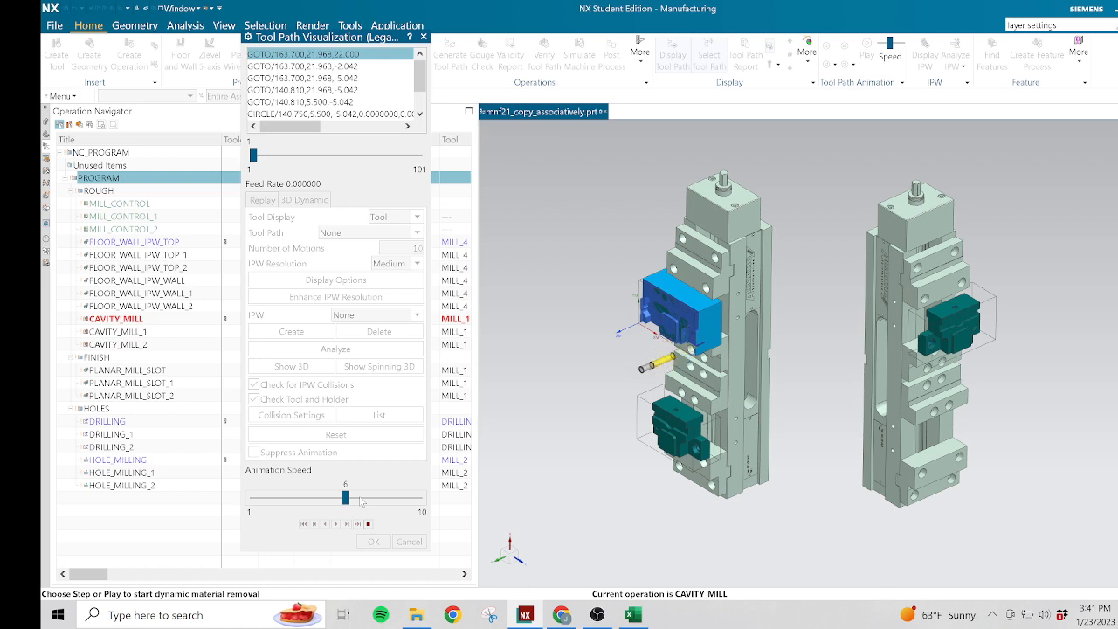
pyautogui.click(362, 500)
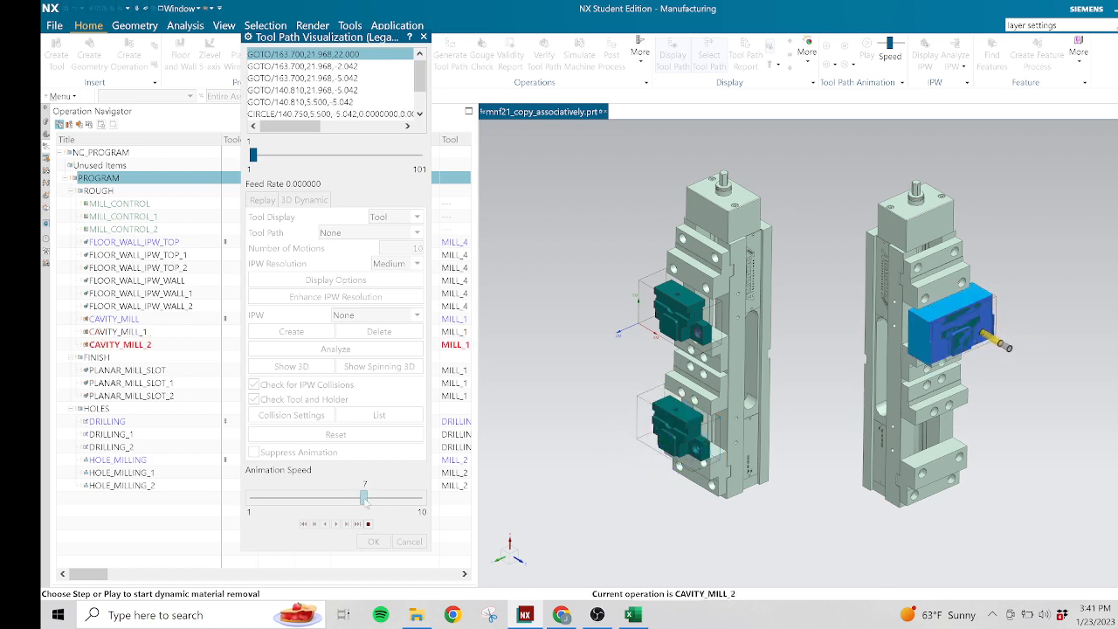
pyautogui.moveTo(364, 501); pyautogui.dragTo(382, 501)
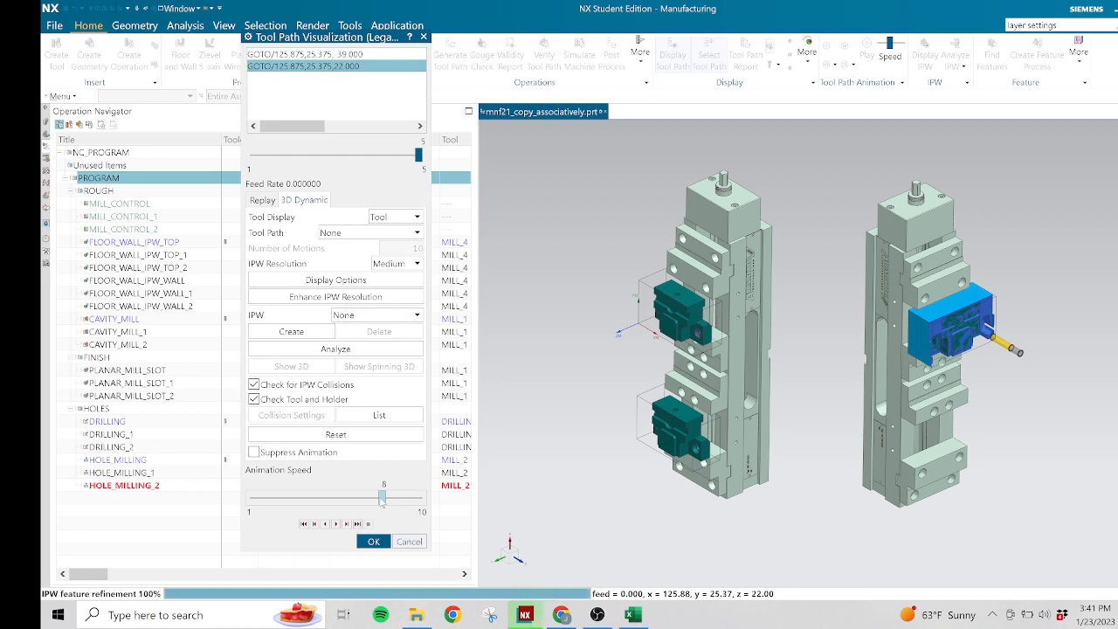
pyautogui.click(376, 542)
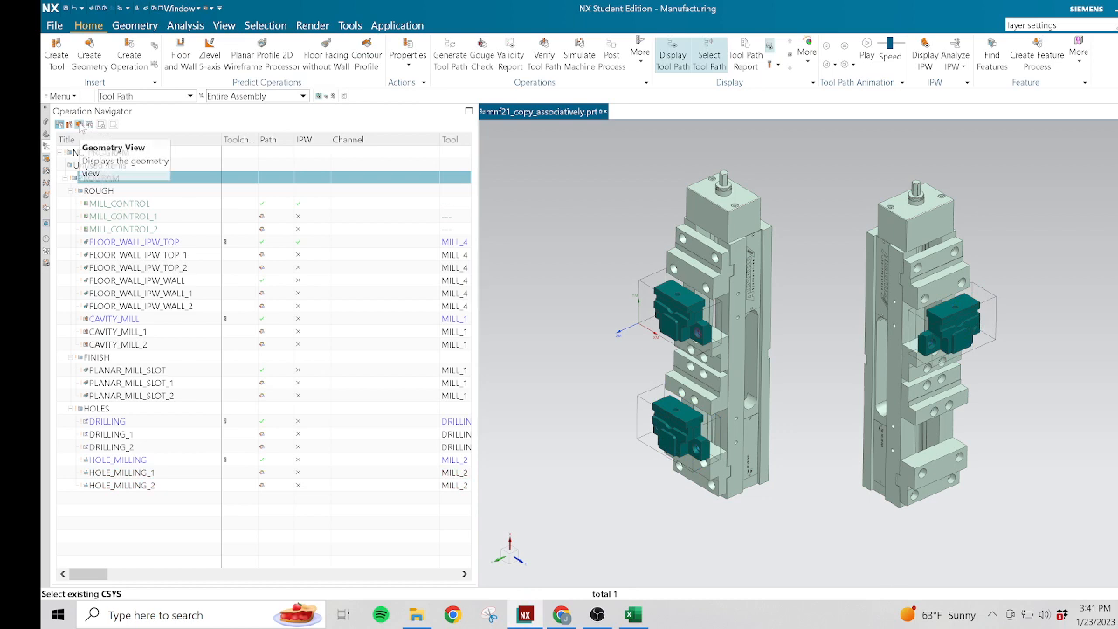
# In the geometry view, undo the fixture offset edits and the MCS copies pasted inside WORKPIECE_1 and WORKPIECE_2
pyautogui.click(80, 125)
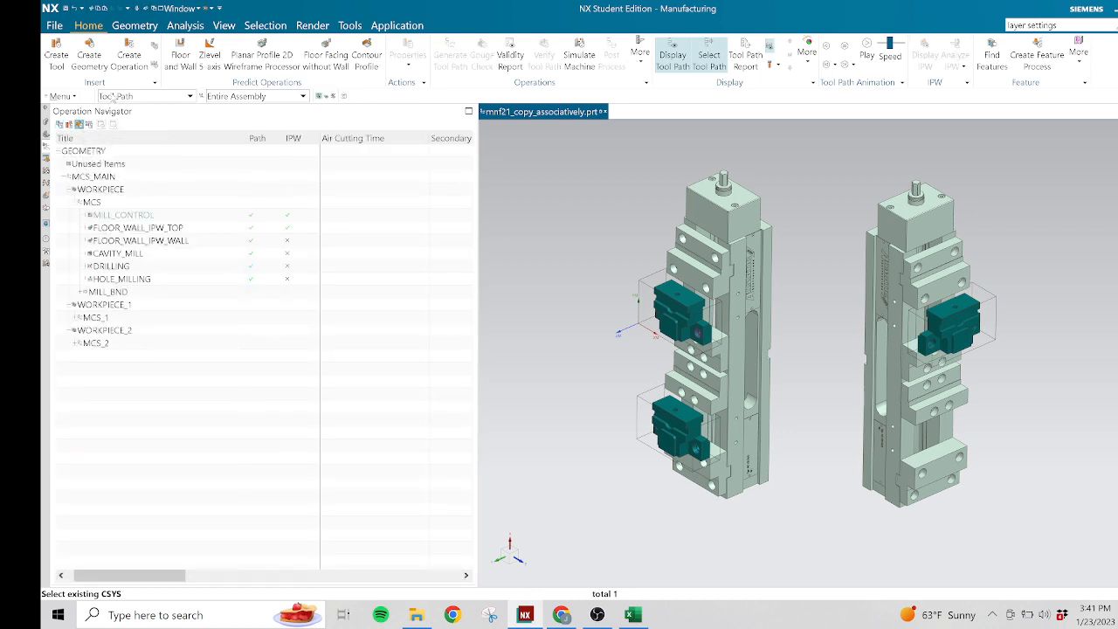
pyautogui.click(76, 8)
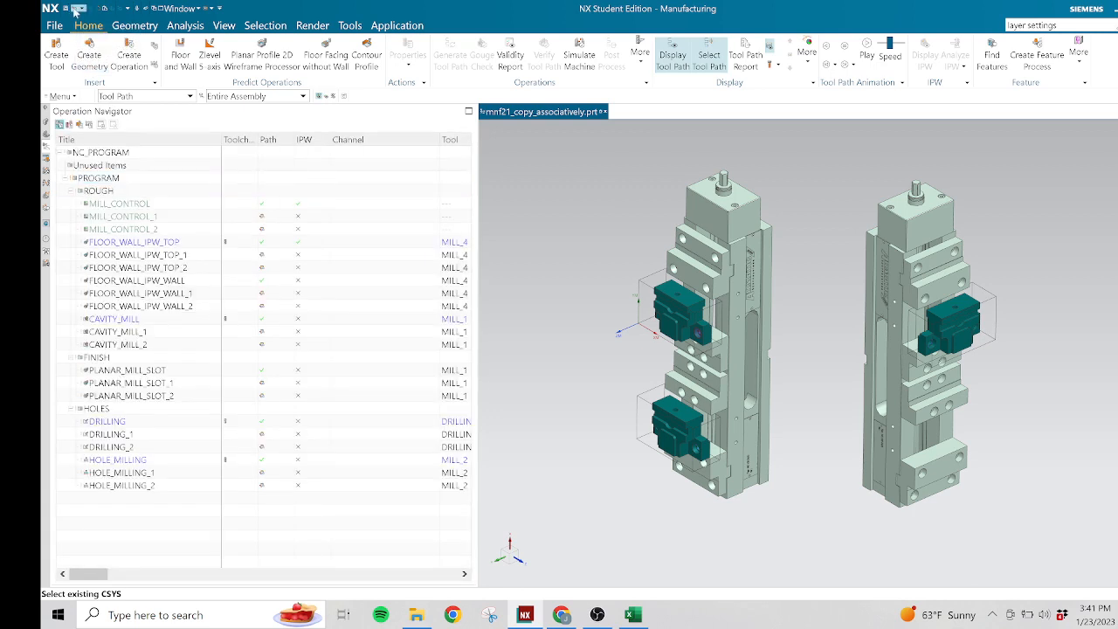
pyautogui.click(75, 10)
pyautogui.click(78, 125)
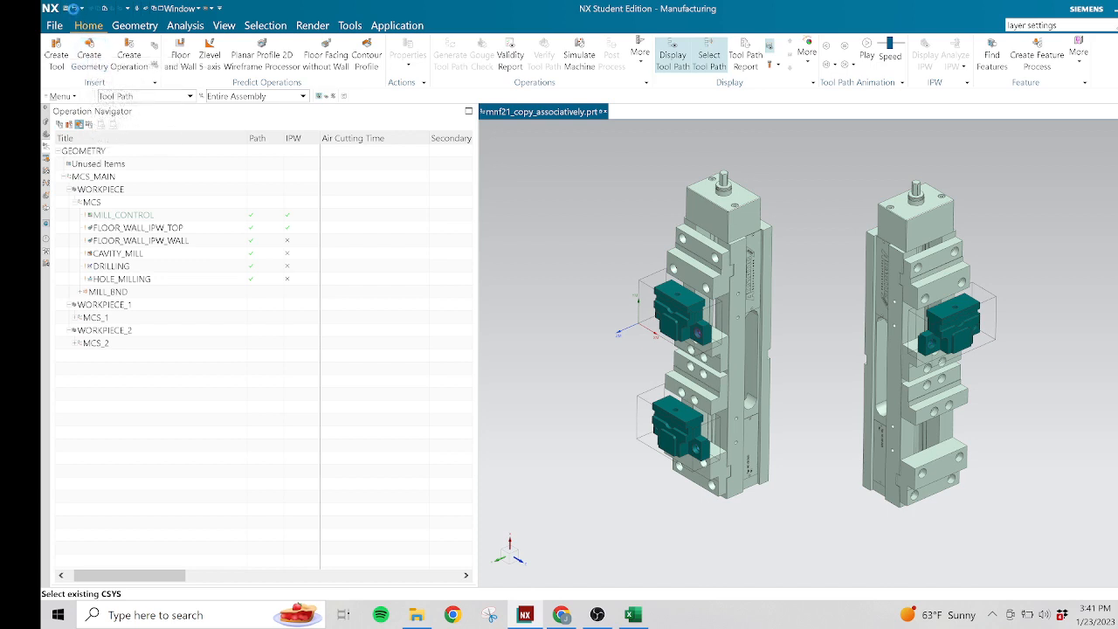
pyautogui.click(76, 9)
pyautogui.click(76, 9)
pyautogui.click(76, 10)
pyautogui.click(76, 10)
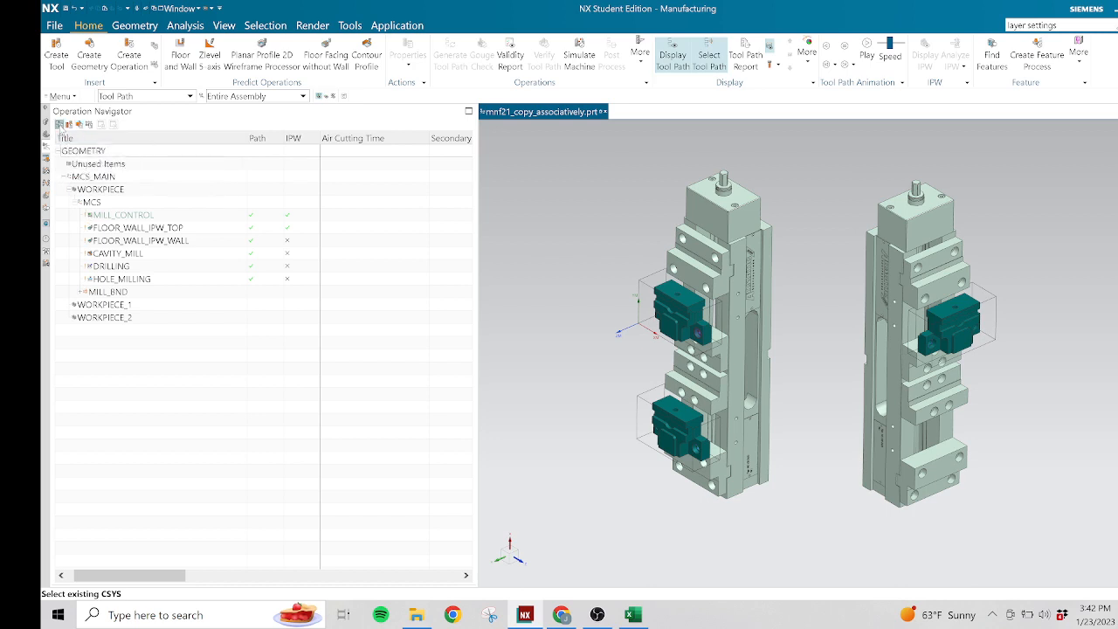
# Return to the program order of the remaining original operations and collapse the entire tree
pyautogui.click(59, 125)
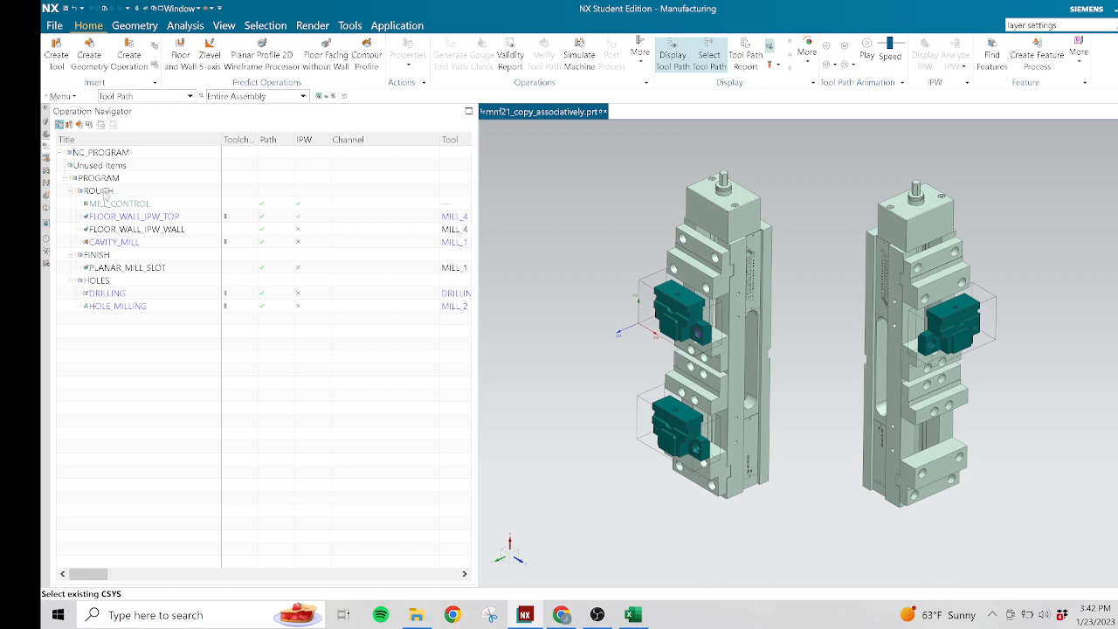
pyautogui.rightClick(110, 354)
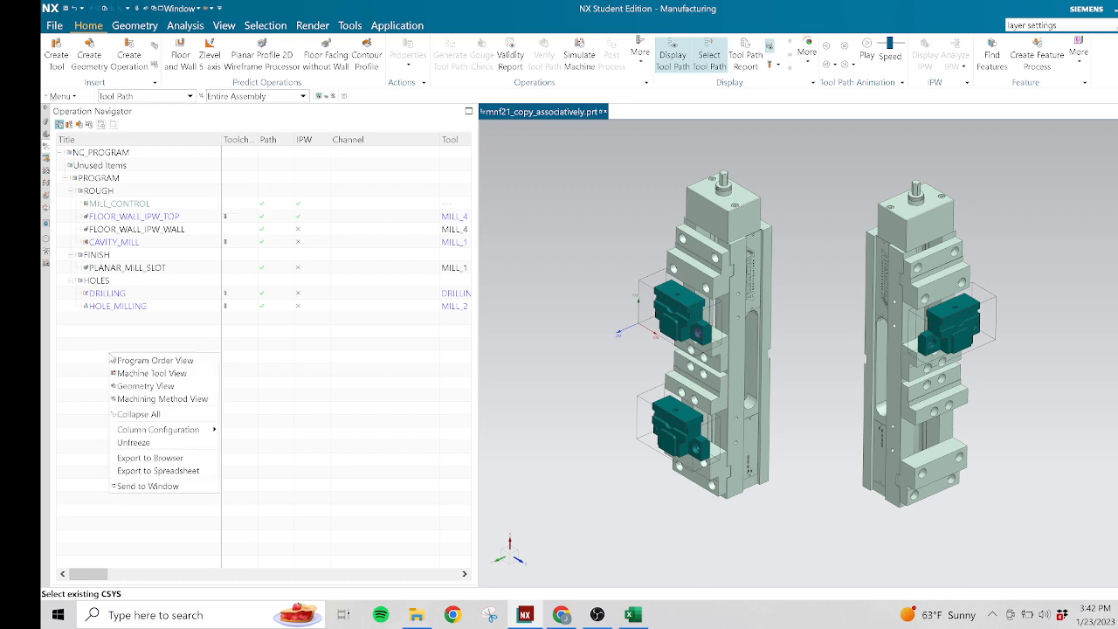
pyautogui.click(143, 416)
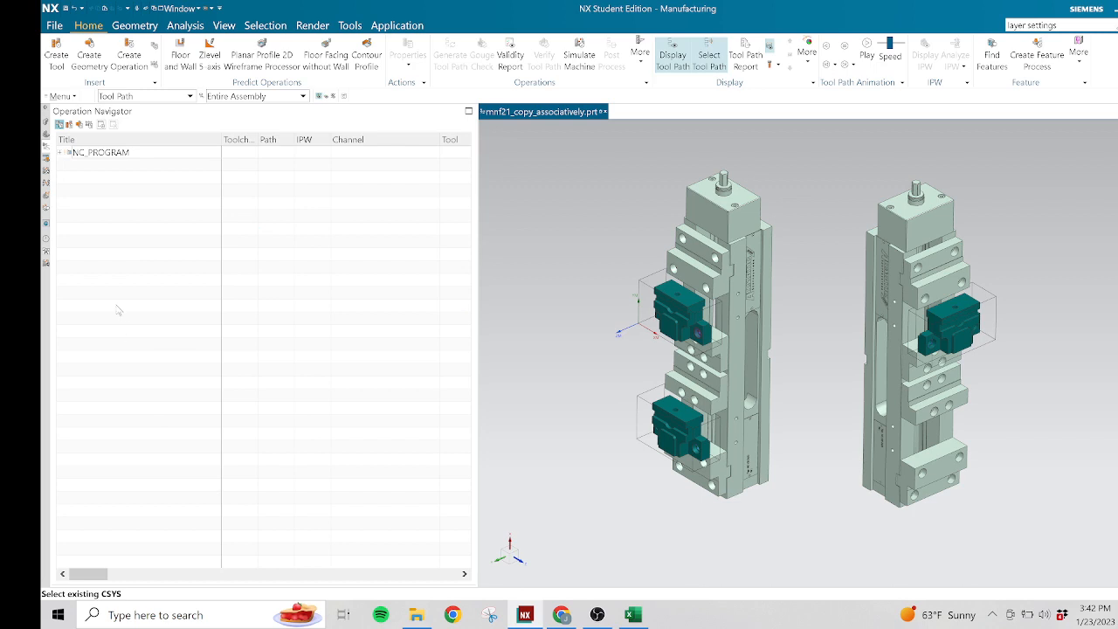
# Expand NC_PROGRAM, its PROGRAM group, and the ROUGH, FINISH and HOLES subgroups to review the original operations
pyautogui.click(59, 152)
pyautogui.click(66, 179)
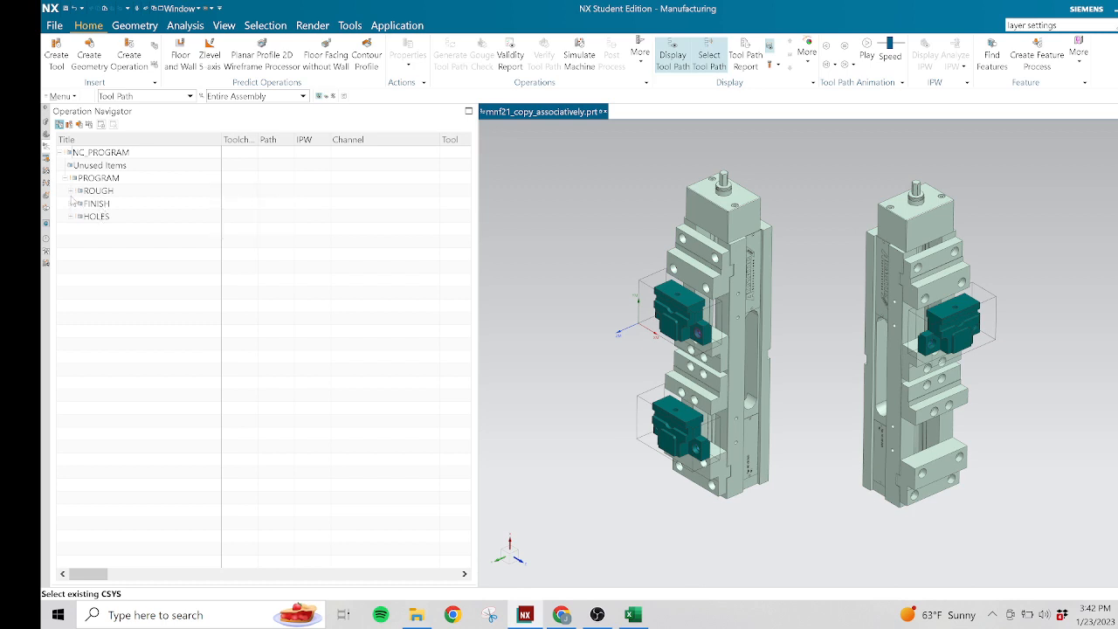
pyautogui.click(71, 192)
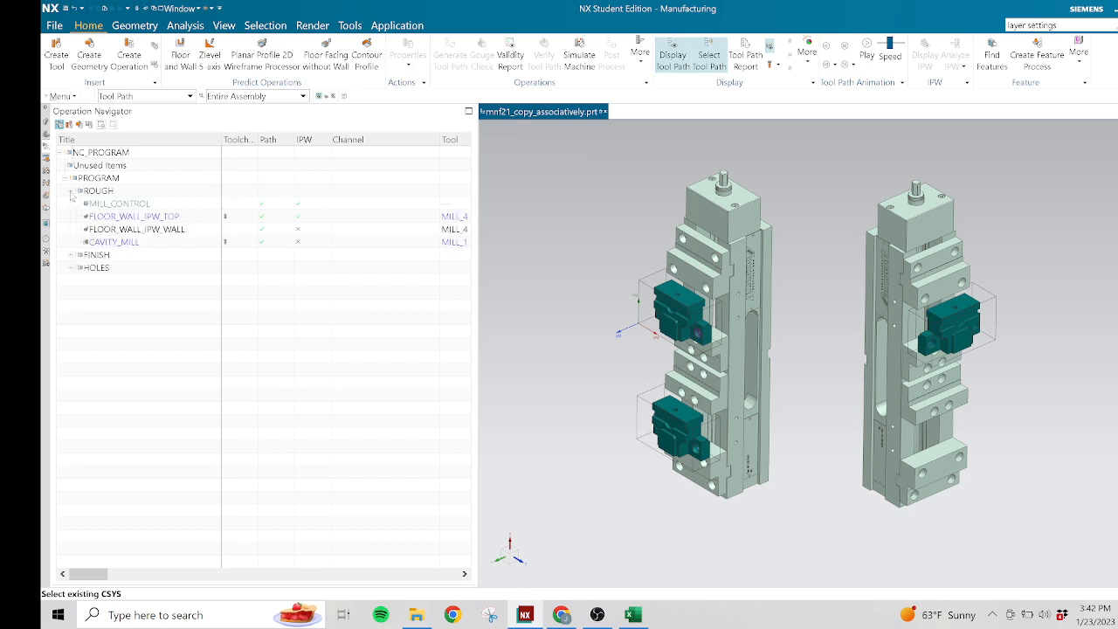
pyautogui.click(72, 255)
pyautogui.click(71, 281)
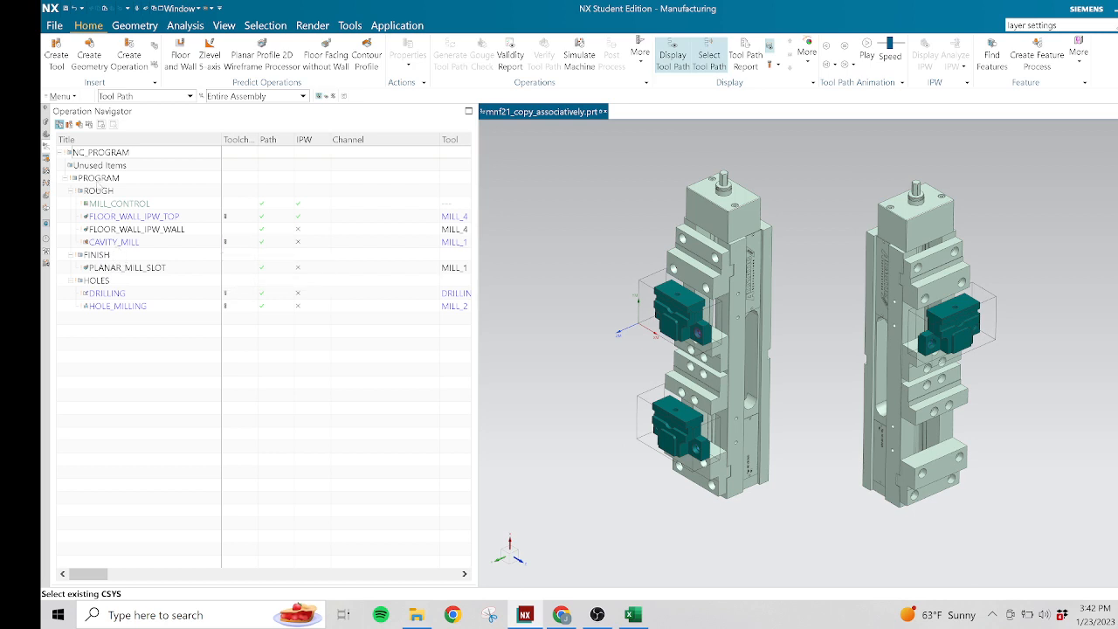
# Copy the MCS under WORKPIECE, paste it inside WORKPIECE_1 with reference, and check the copied operations in the program order
pyautogui.click(78, 125)
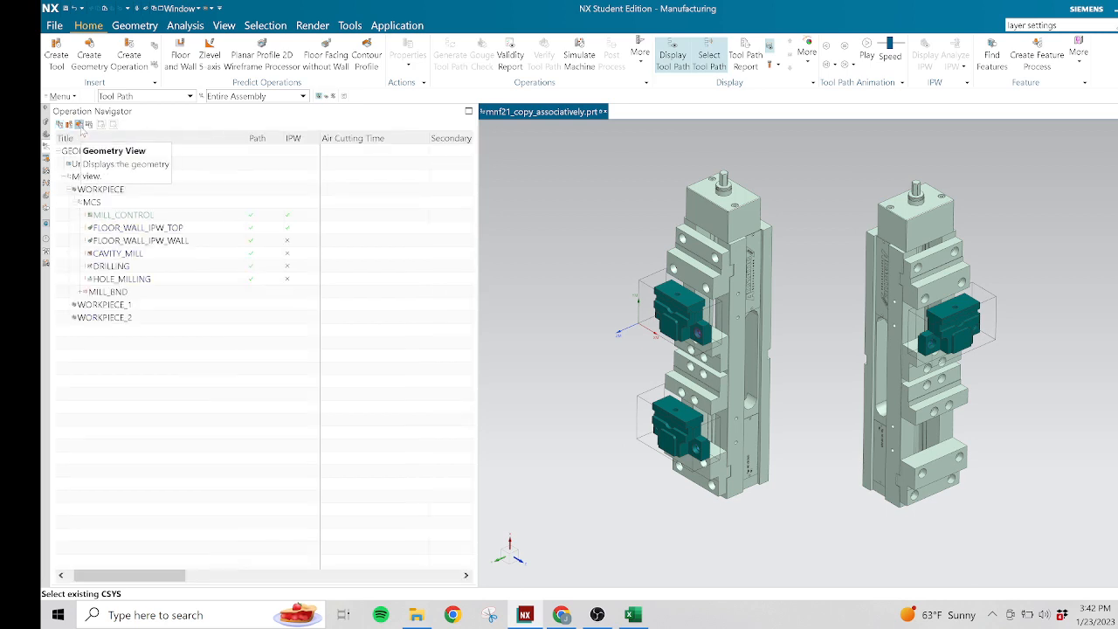
pyautogui.click(98, 204)
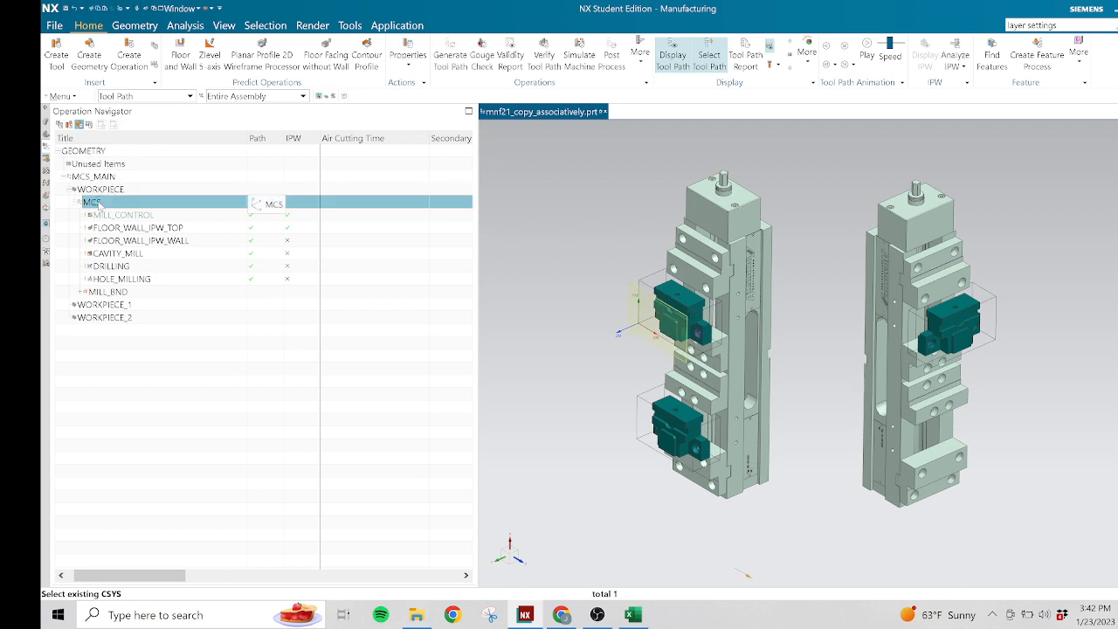
pyautogui.rightClick(98, 203)
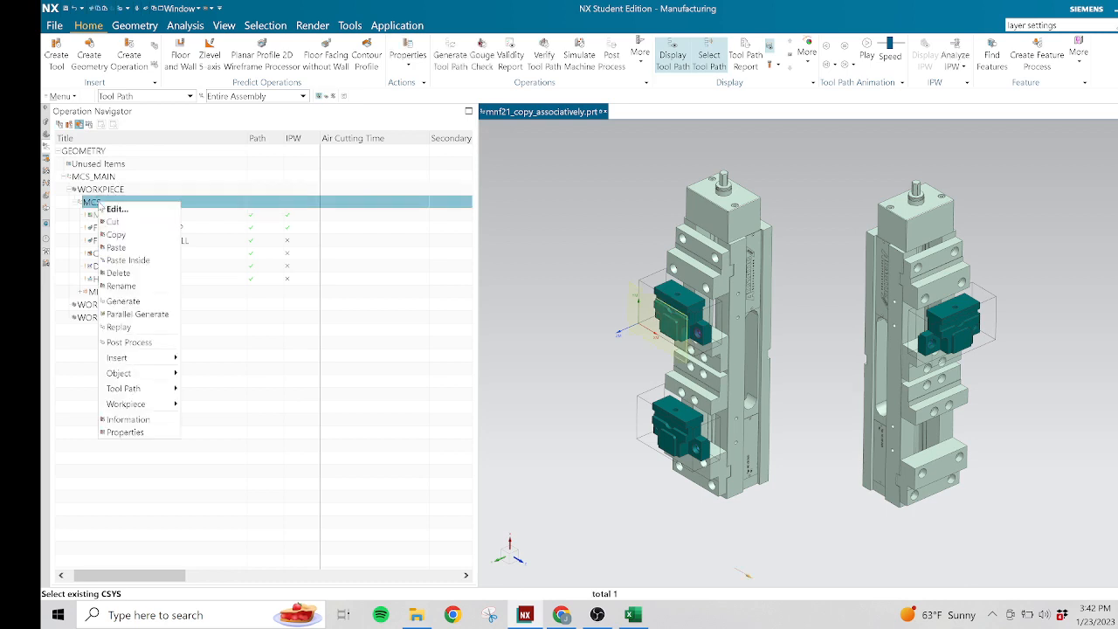
pyautogui.click(116, 234)
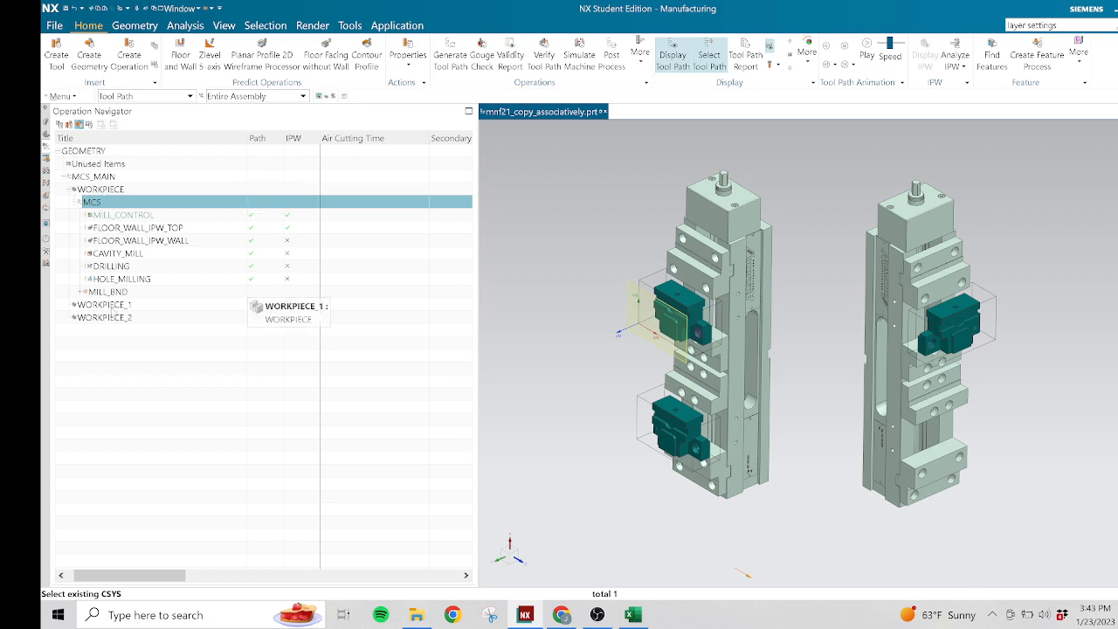
pyautogui.click(112, 306)
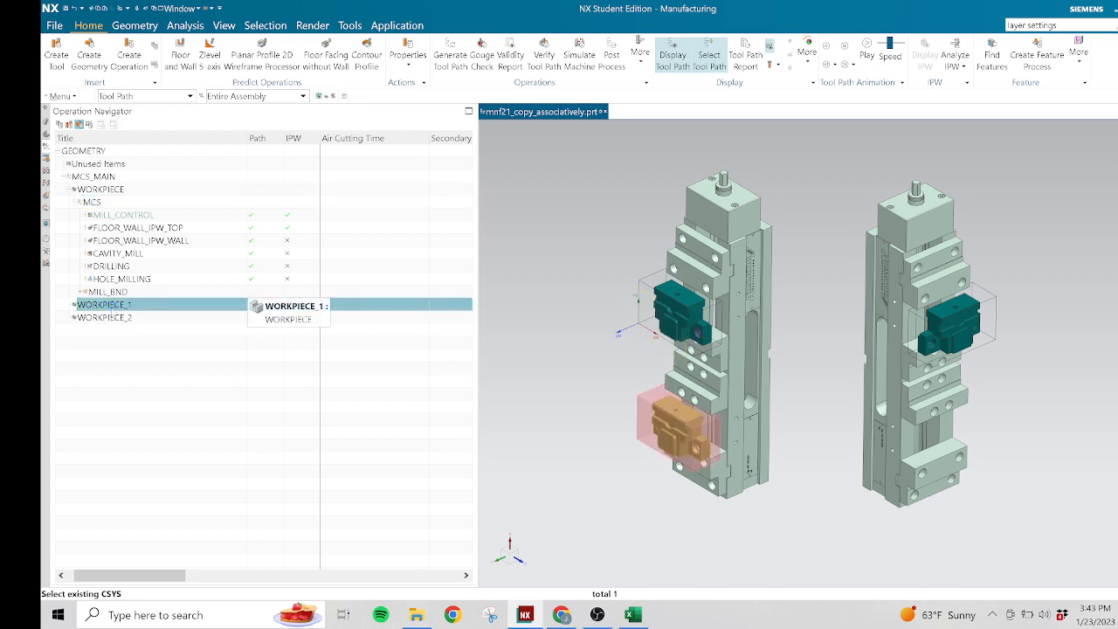
pyautogui.rightClick(114, 307)
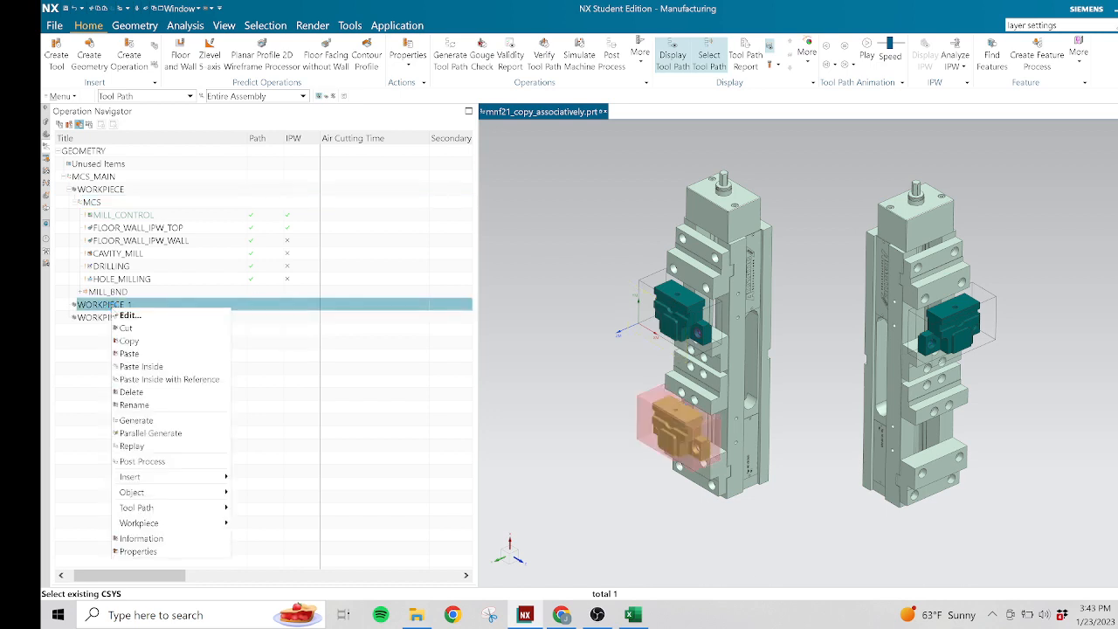
pyautogui.click(168, 377)
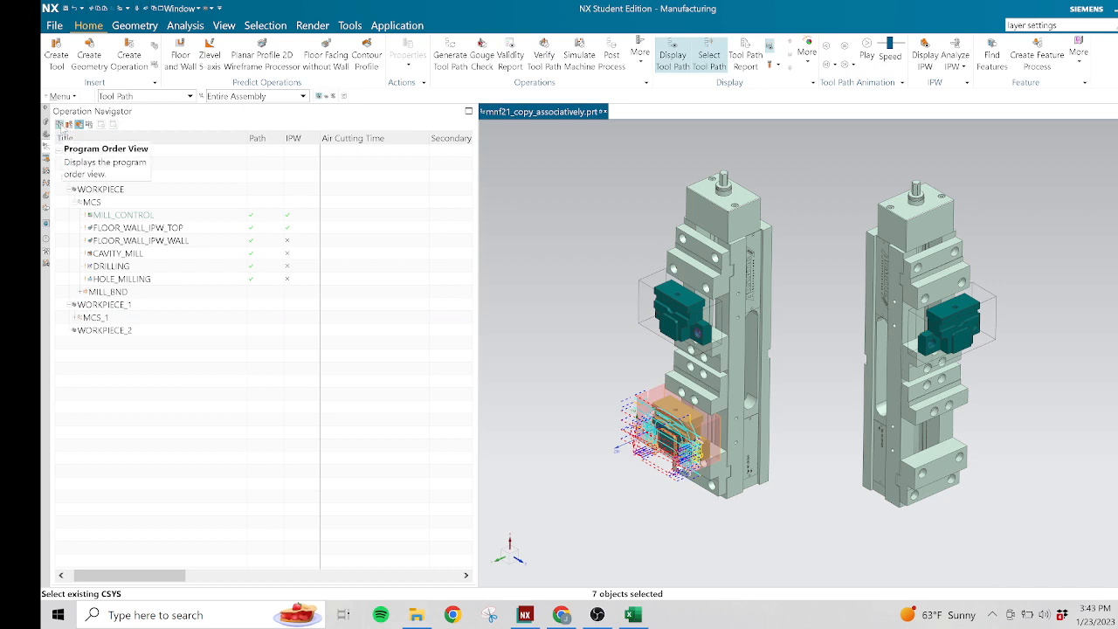
pyautogui.click(59, 124)
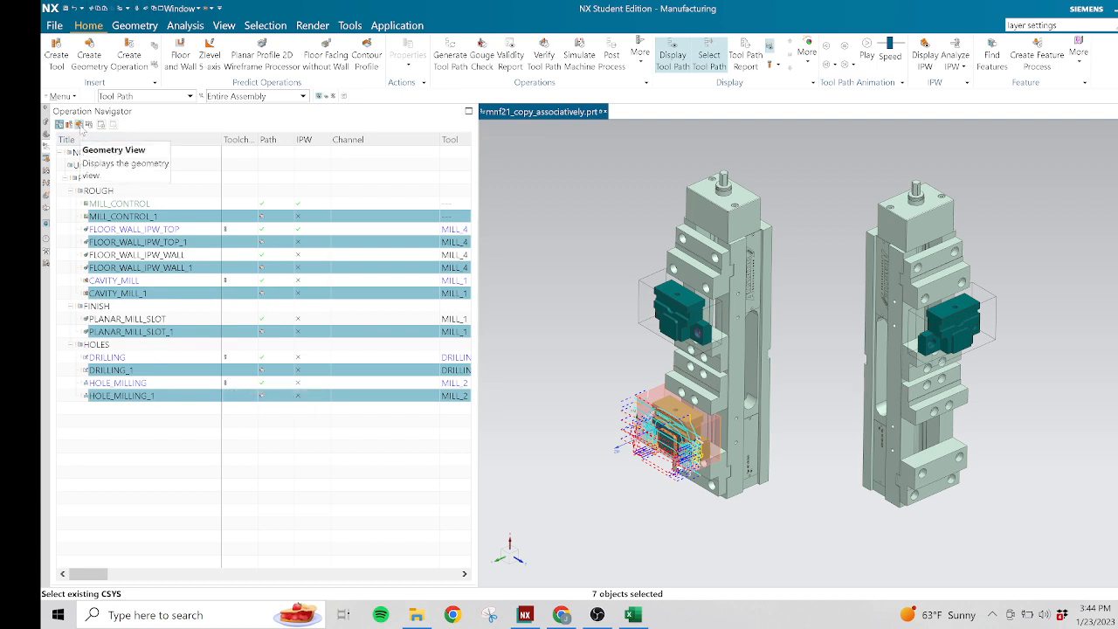
# Paste the copied MCS inside WORKPIECE_2 with reference and check the operation sequence in the program order
pyautogui.click(79, 125)
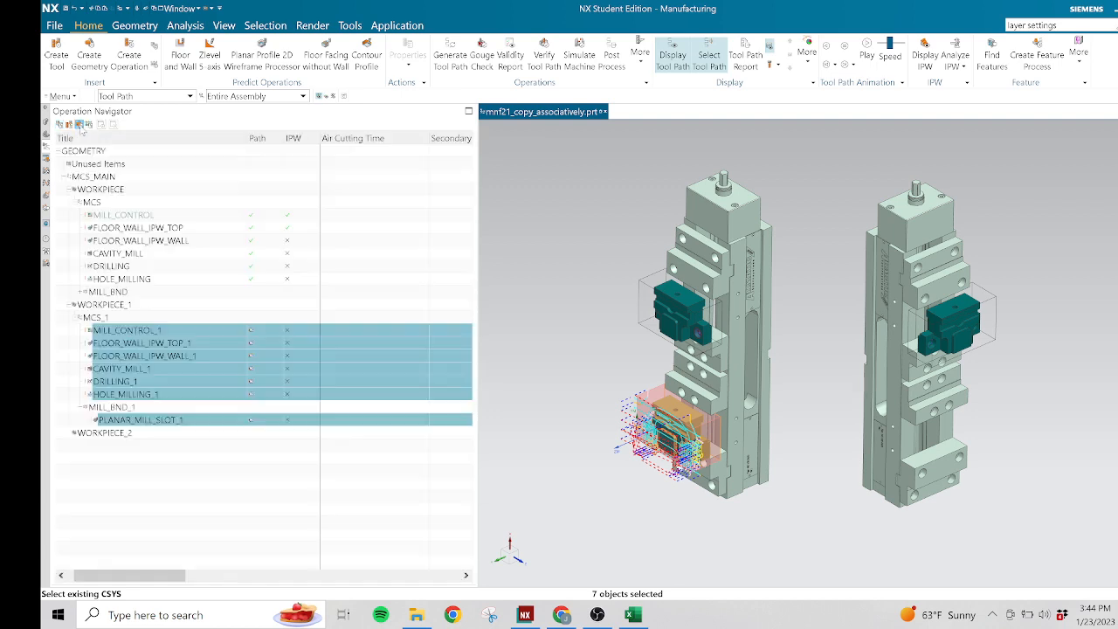
pyautogui.click(122, 434)
pyautogui.rightClick(123, 437)
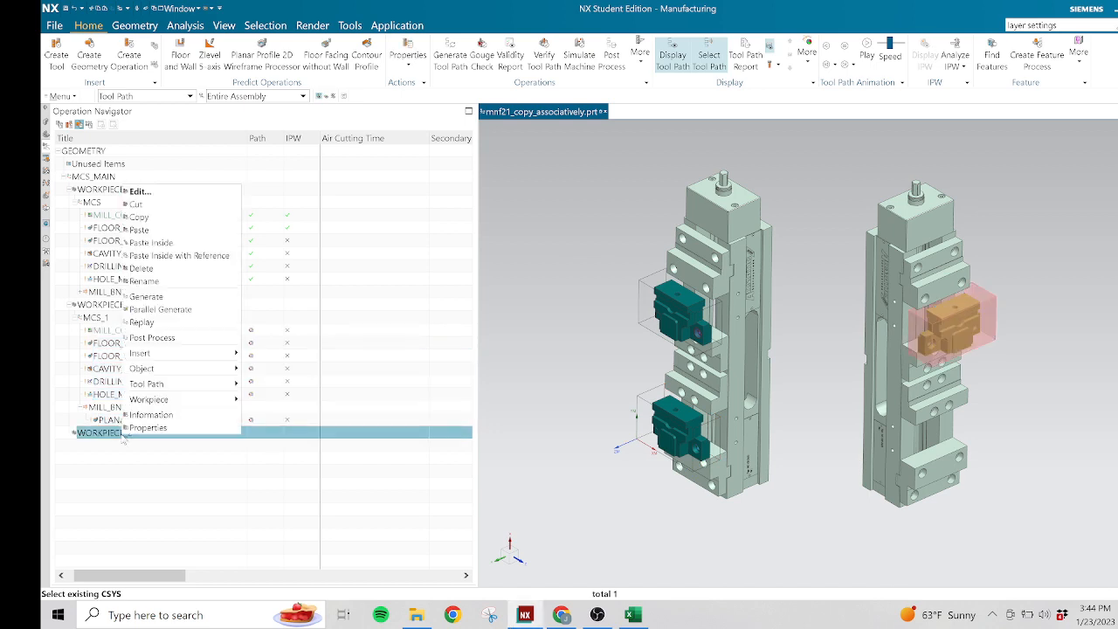
pyautogui.click(177, 255)
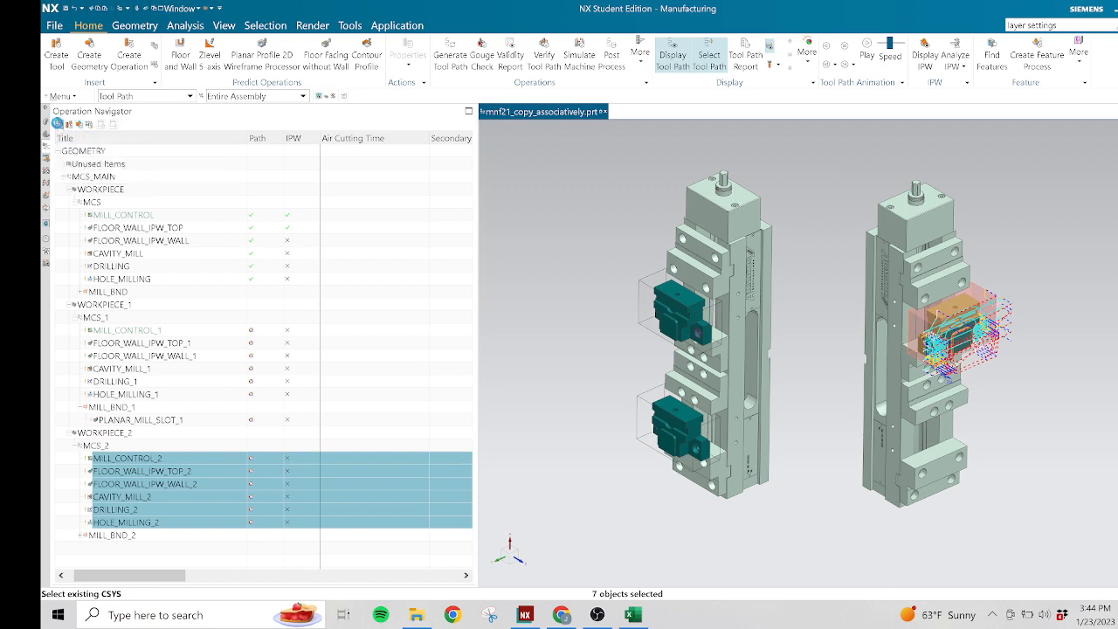
pyautogui.click(59, 124)
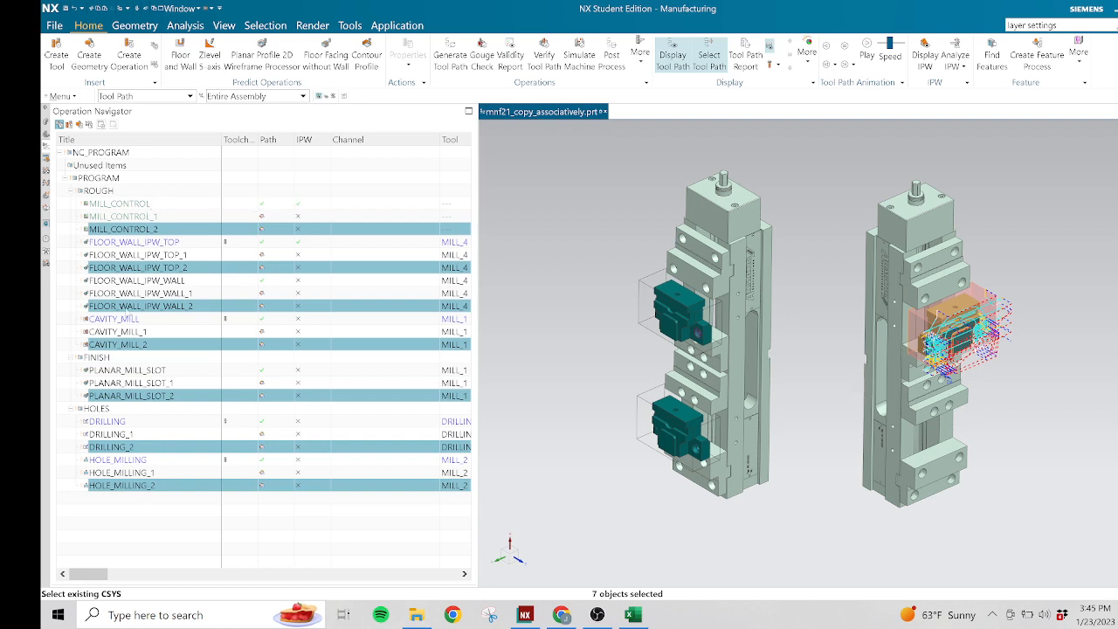
# Collapse the entire program order tree and re-expand only NC_PROGRAM and PROGRAM to show their operation groups
pyautogui.rightClick(133, 515)
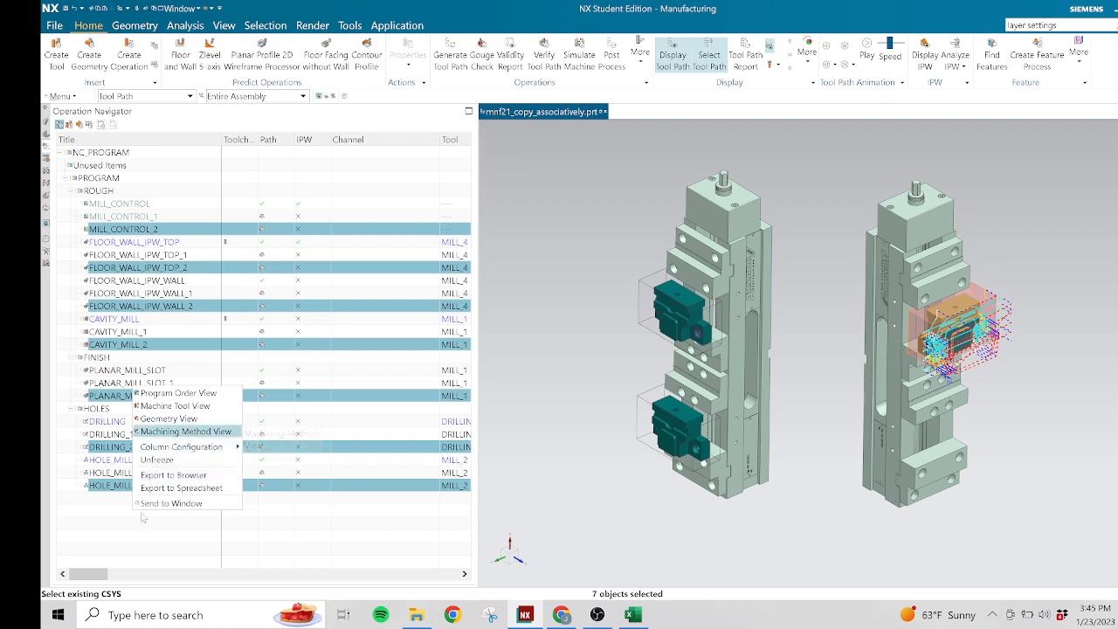
pyautogui.click(117, 538)
pyautogui.rightClick(117, 536)
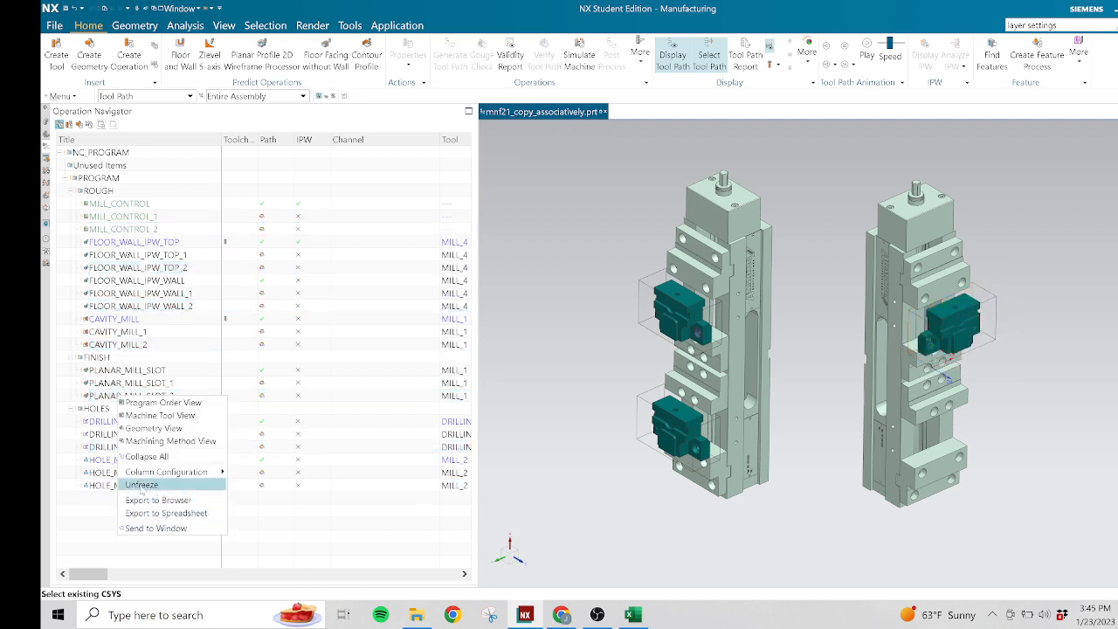
pyautogui.click(146, 456)
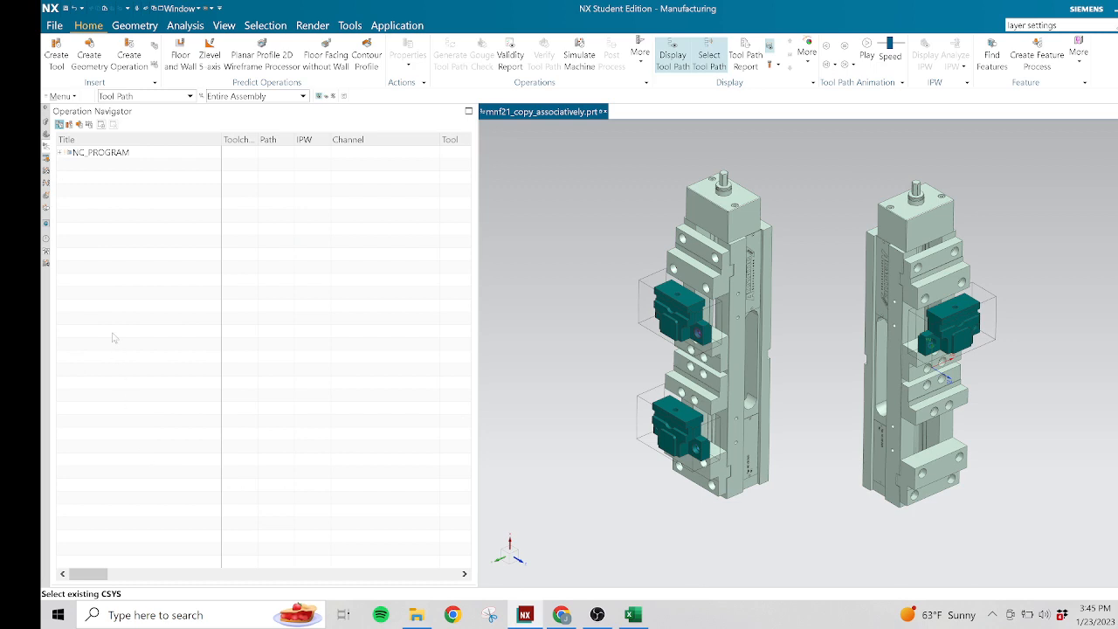
pyautogui.click(60, 152)
pyautogui.click(66, 178)
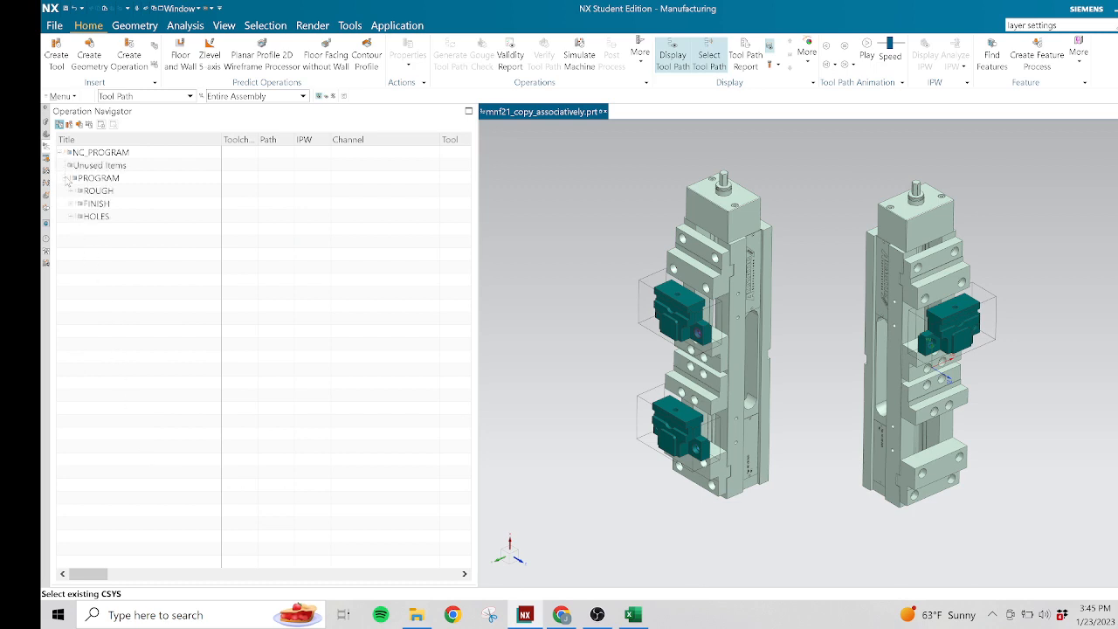